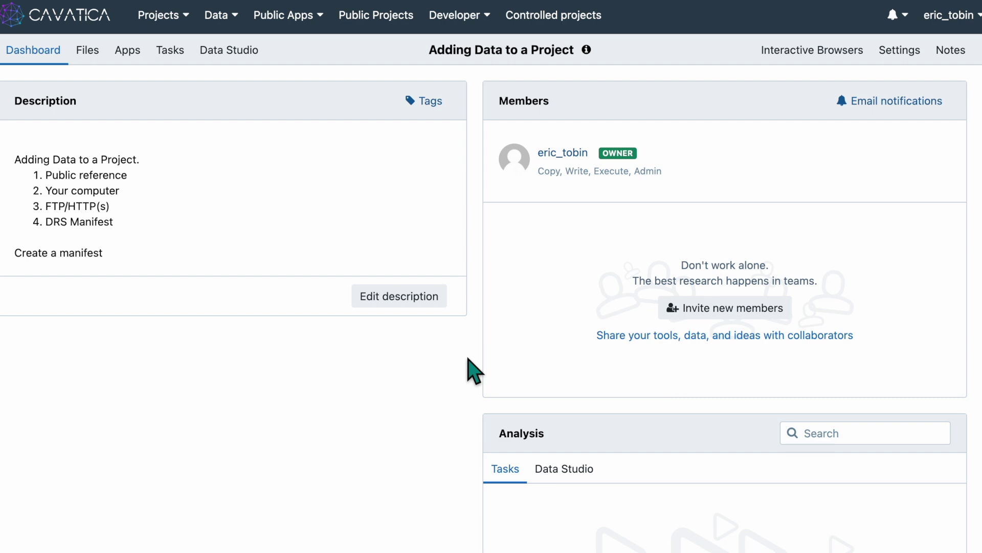
Open the project's files and start adding files from the Public Files source
left_click(88, 61)
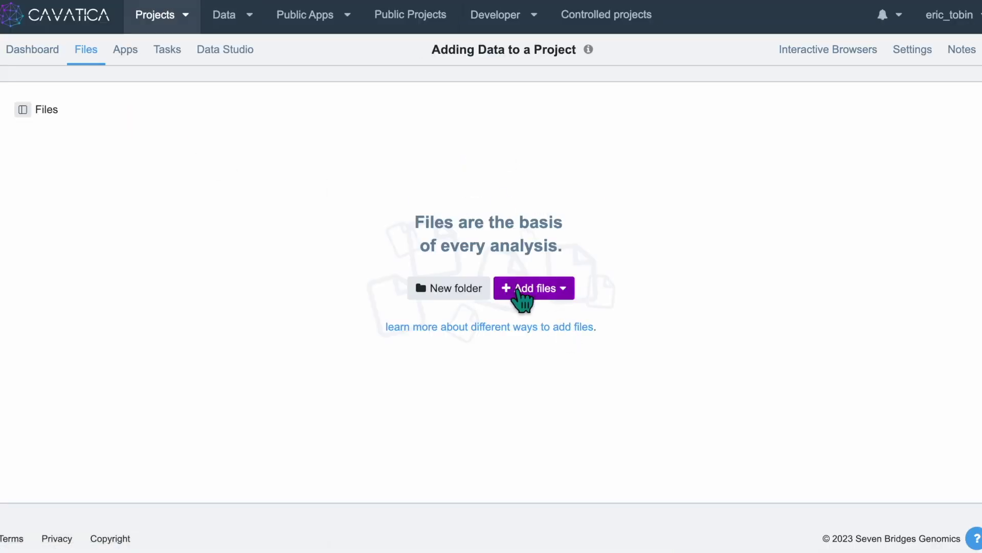
left_click(522, 296)
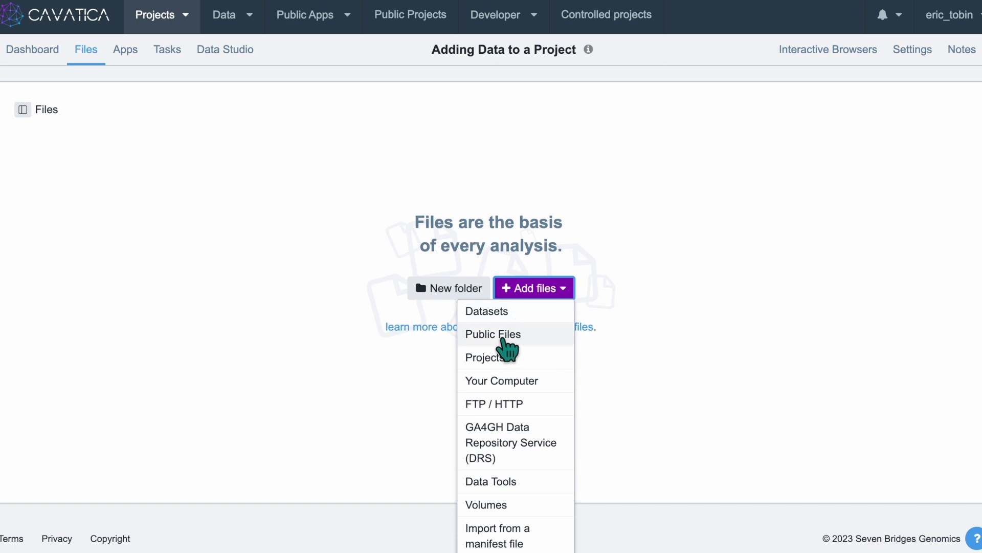
left_click(507, 339)
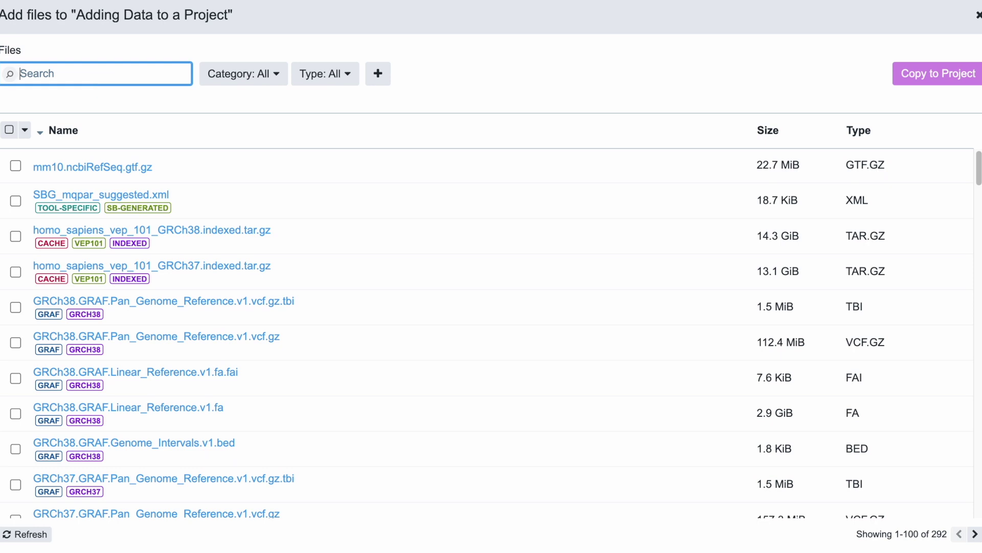
Search the public files for "grch" and look through the matching files
type("grch")
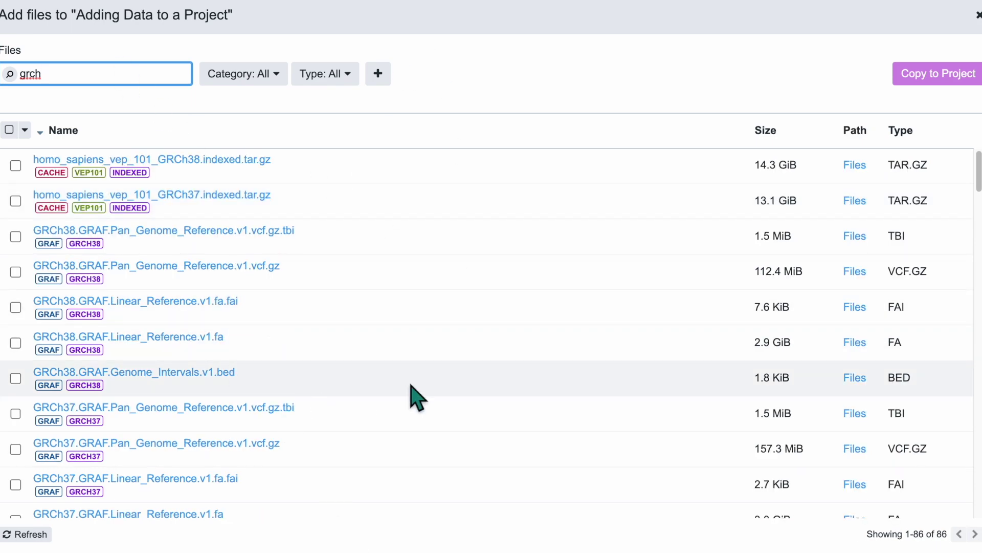
scroll(413, 399, "down", 10)
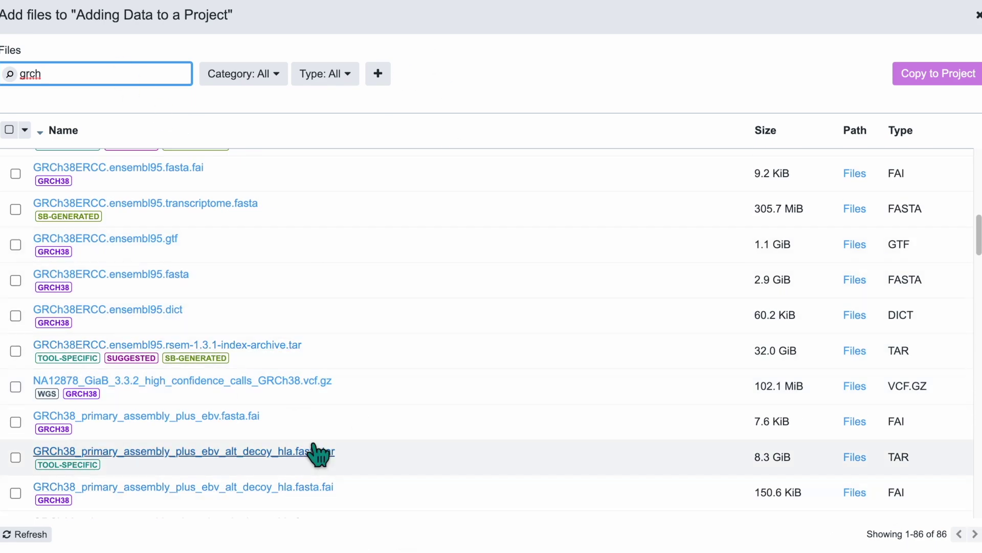
scroll(430, 432, "down", 10)
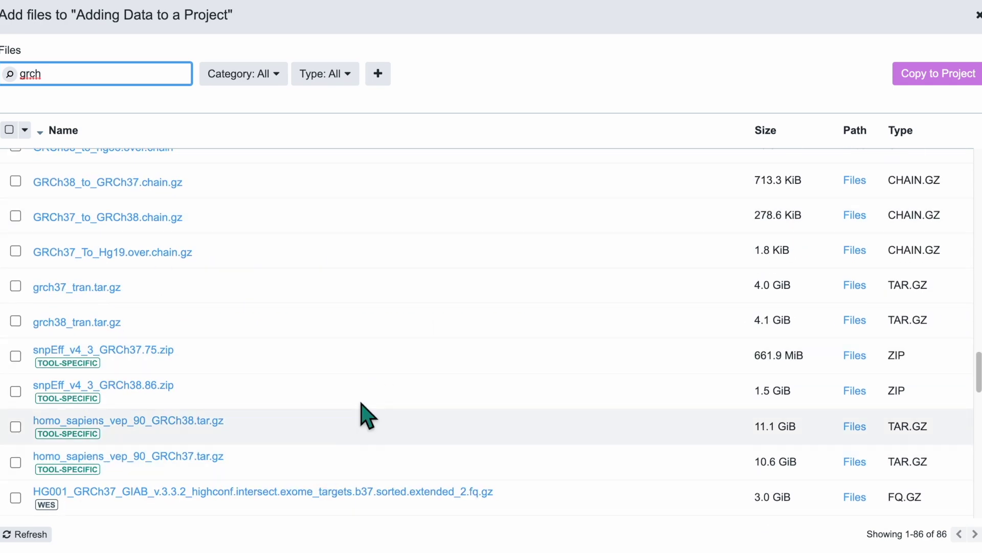
scroll(333, 388, "up", 20)
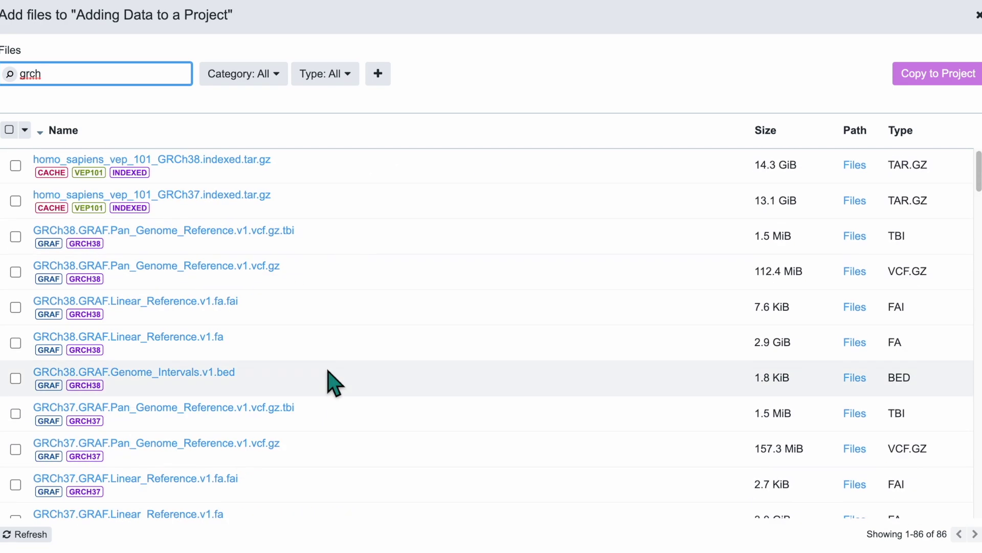
Narrow the list to files labelled GRCh38, look through them, and check the available file type filter options
left_click(271, 274)
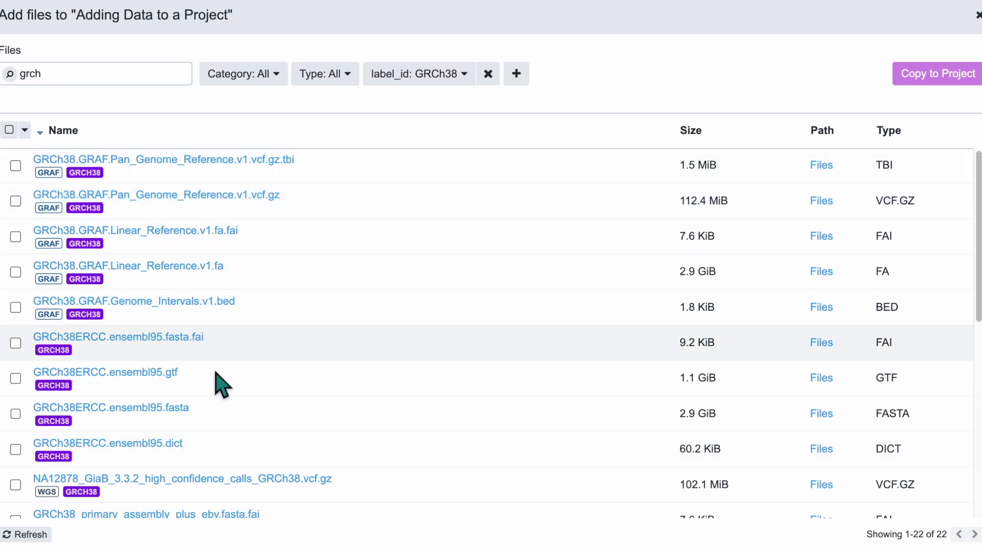
scroll(246, 353, "down", 8)
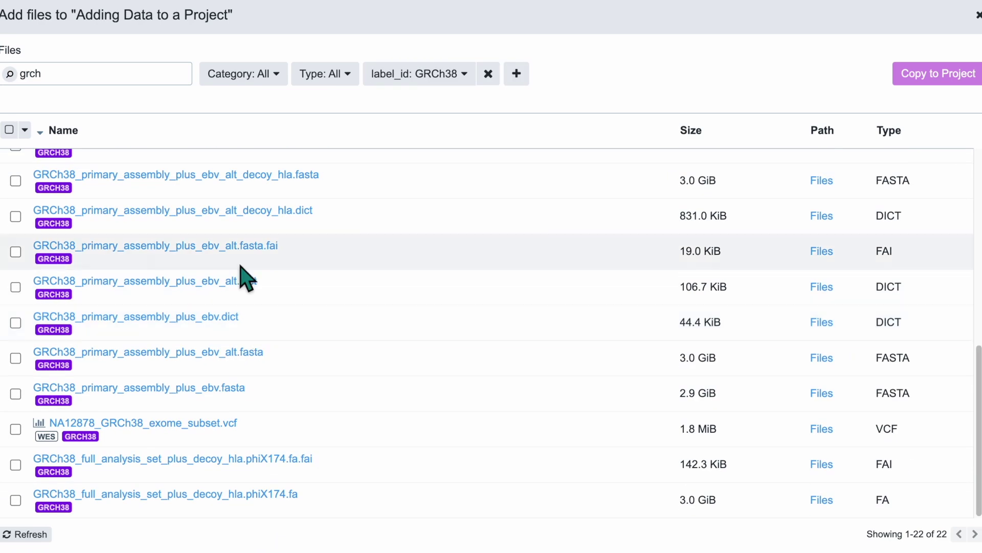
scroll(236, 274, "up", 8)
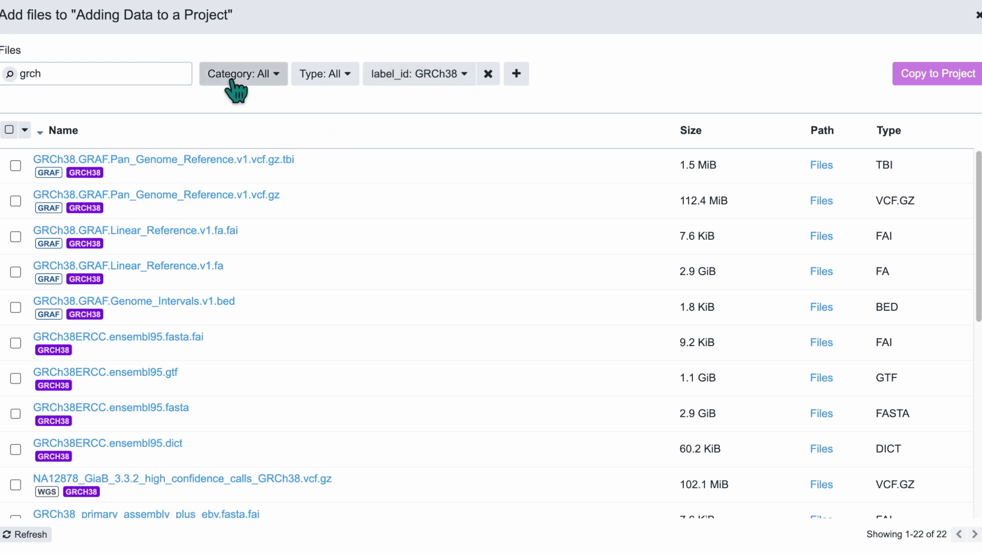
left_click(324, 77)
scroll(404, 279, "down", 8)
scroll(407, 276, "up", 8)
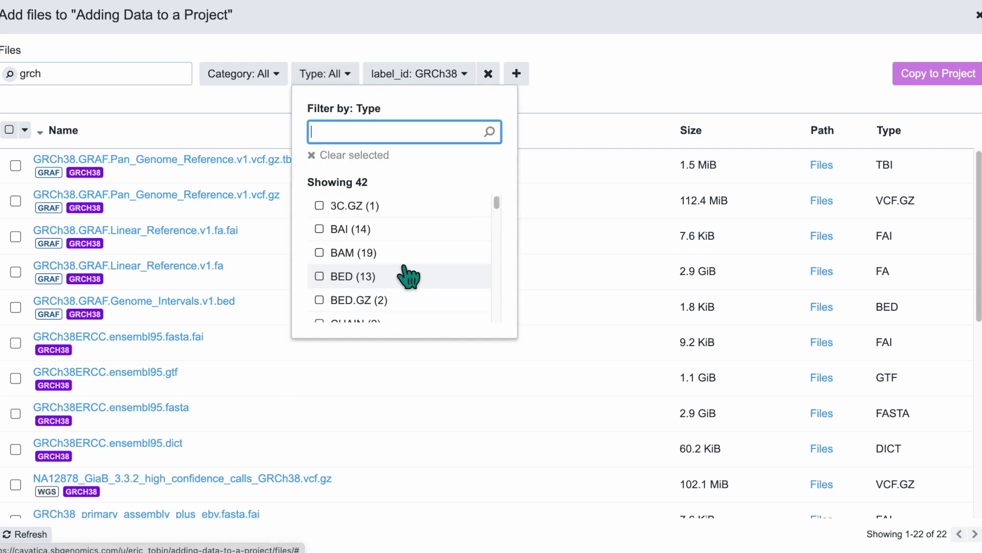
left_click(615, 92)
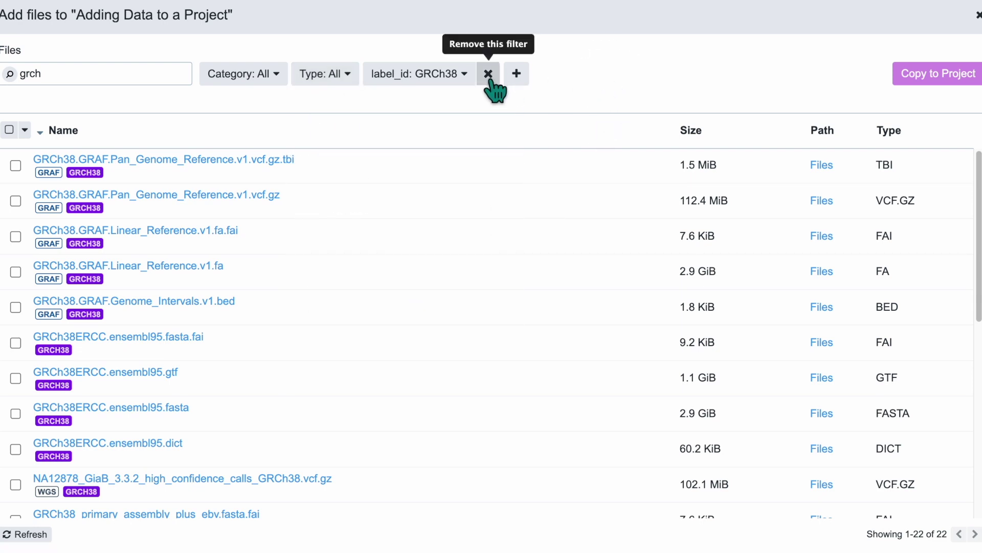
Remove the GRCh38 label filter and clear the search text
left_click(489, 76)
left_click(96, 85)
double_click(96, 84)
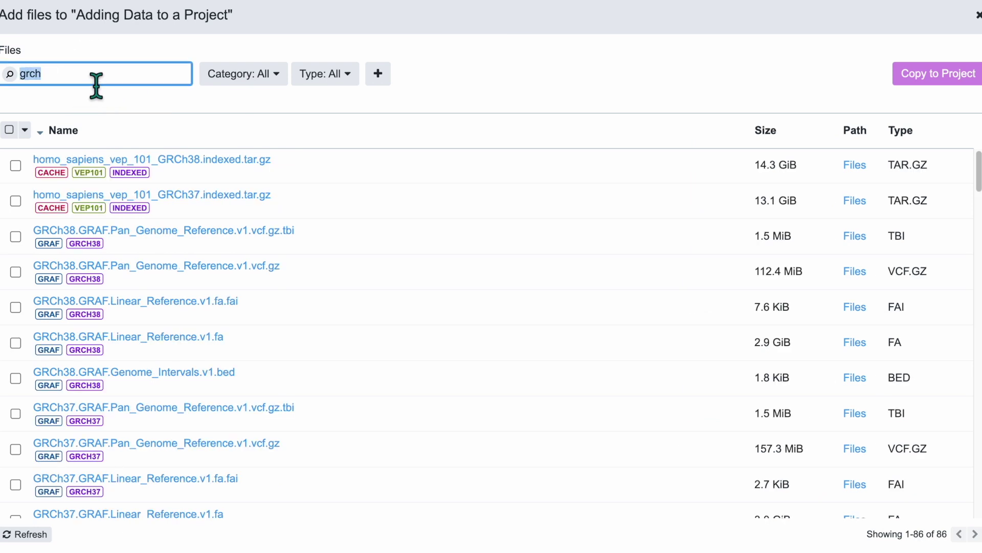
key("BackSpace")
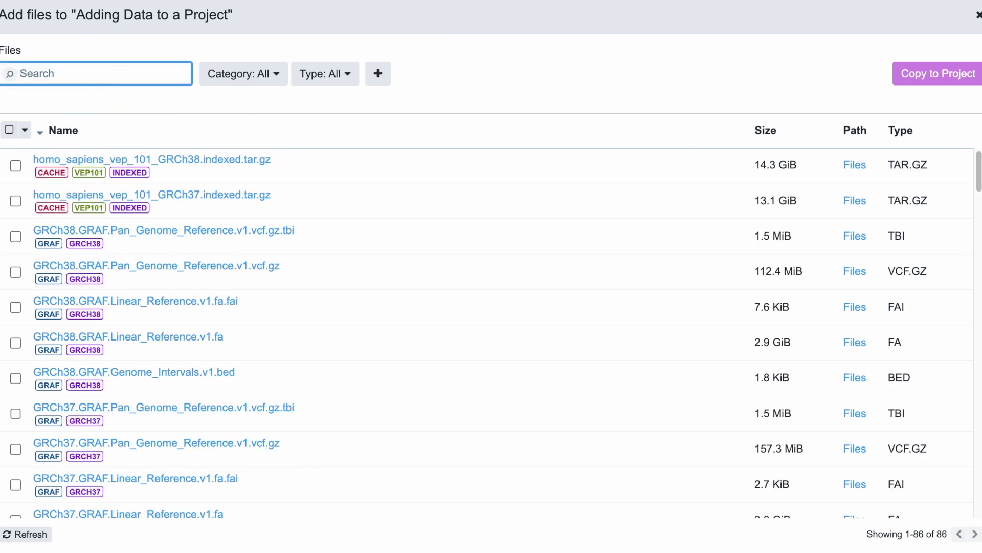
Check the category filter options, and try filtering the public files by the FASTQ type before clearing that selection
left_click(263, 76)
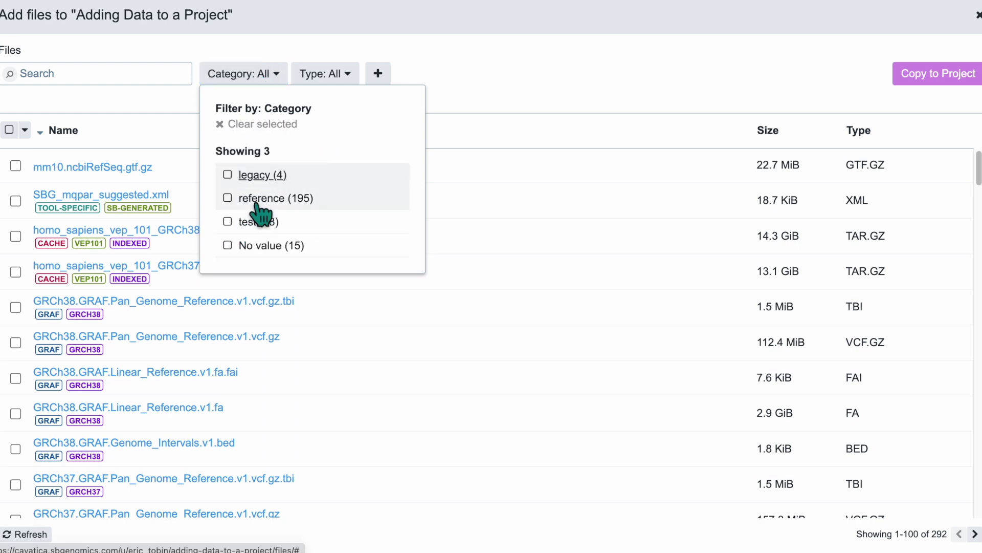
left_click(267, 77)
left_click(313, 73)
scroll(410, 292, "down", 6)
scroll(417, 294, "up", 3)
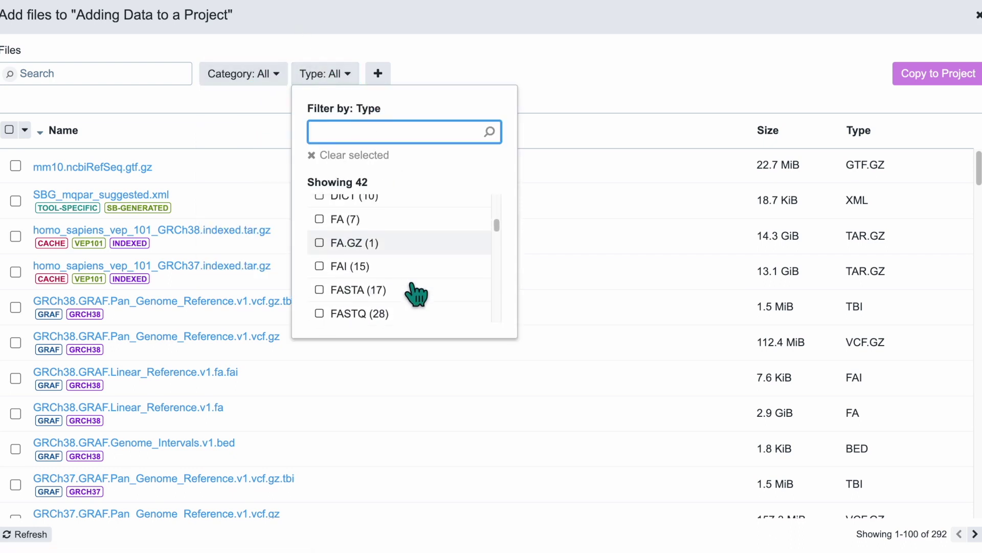
scroll(415, 294, "down", 3)
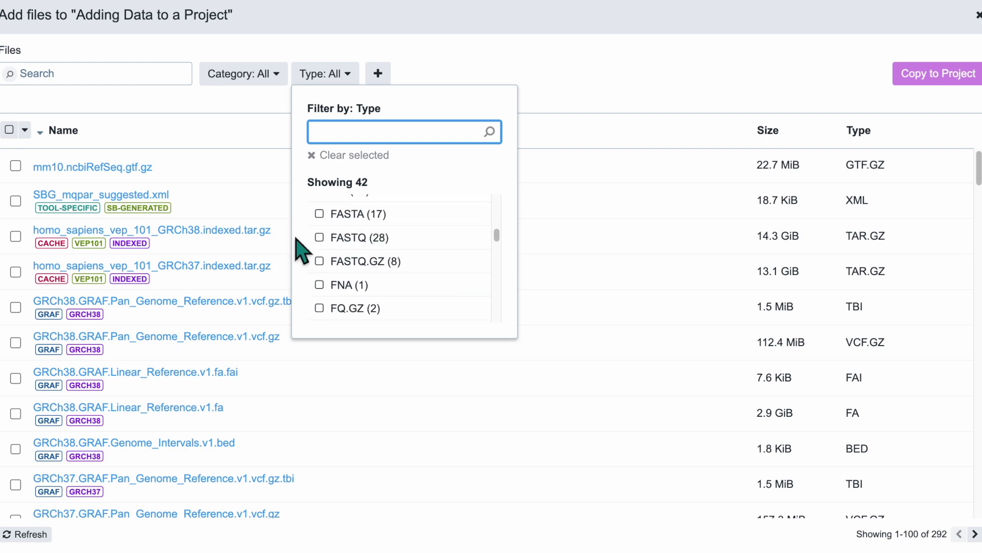
left_click(320, 238)
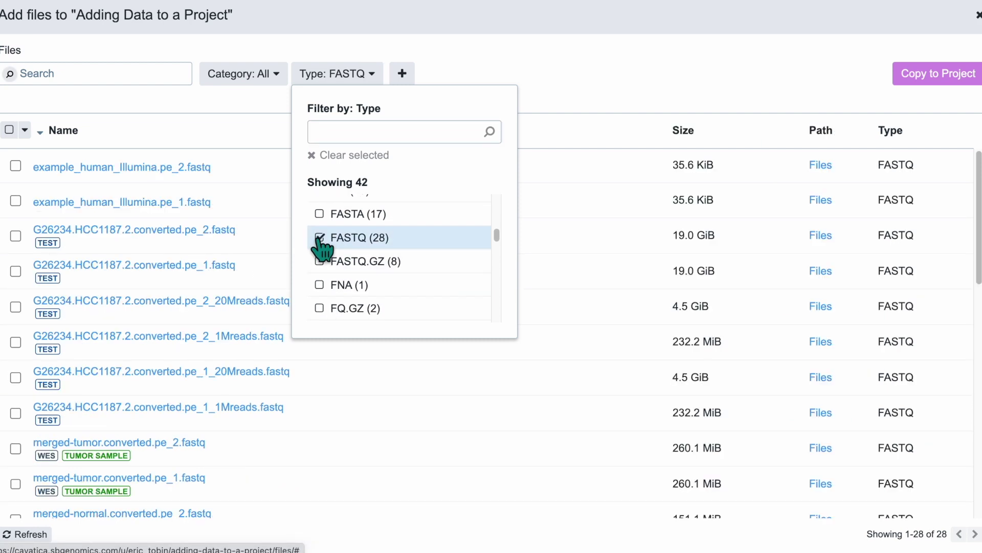
left_click(320, 238)
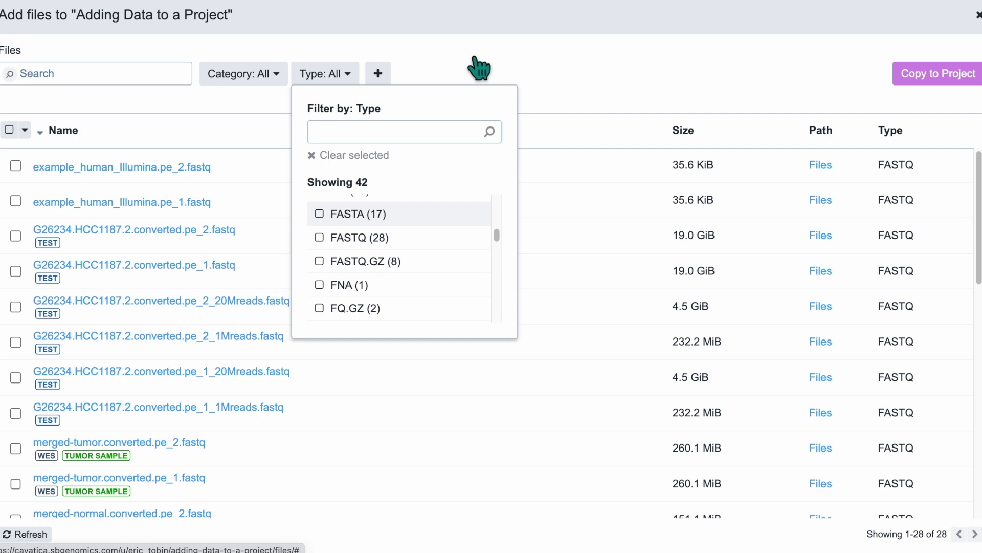
left_click(477, 66)
Try an additional Age at diagnosis filter with No value selected, and remove the filter again
left_click(378, 73)
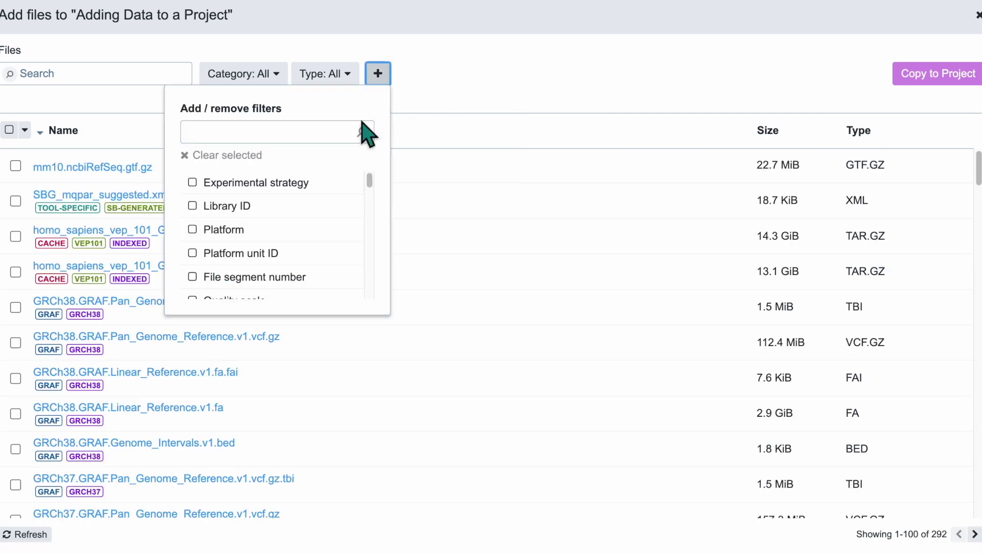
scroll(277, 228, "down", 2)
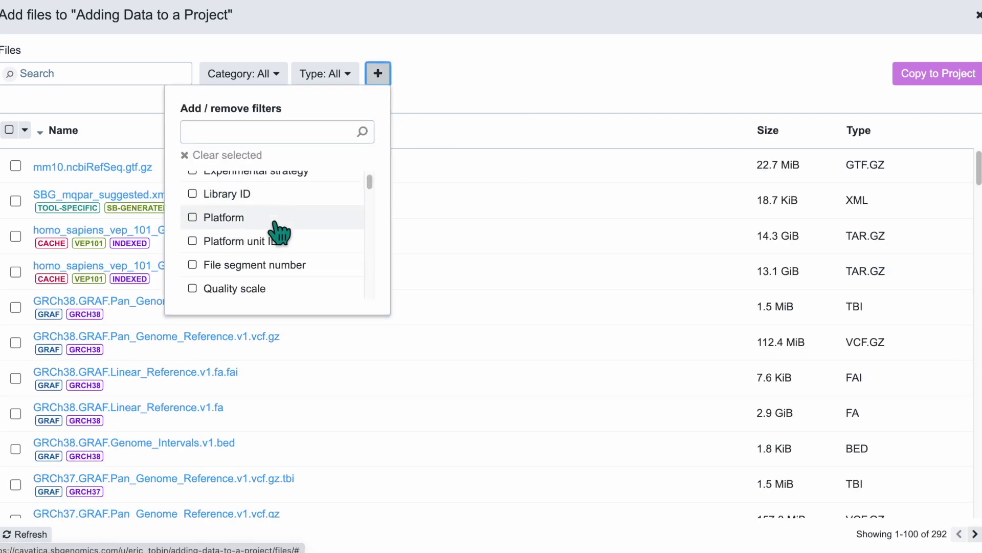
scroll(280, 238, "down", 10)
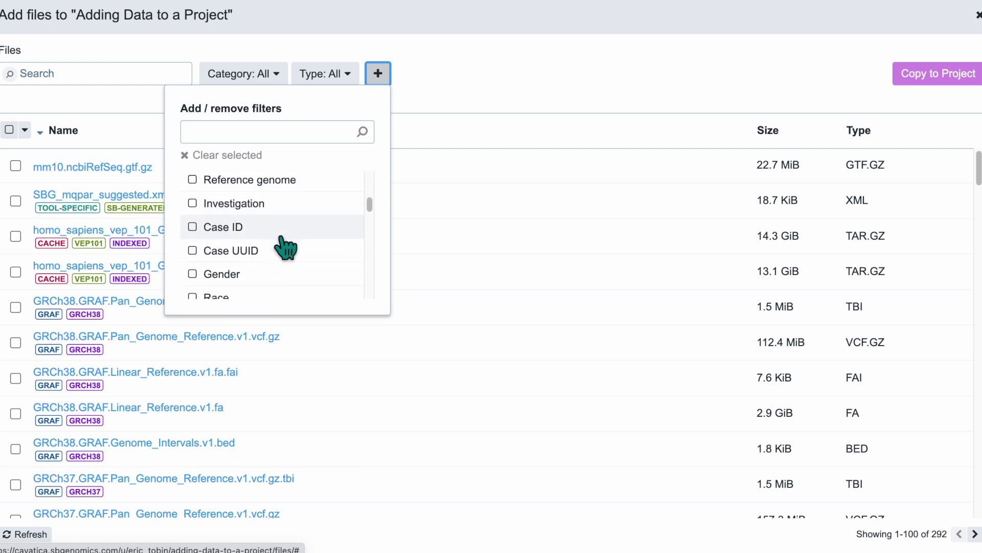
scroll(284, 245, "down", 1)
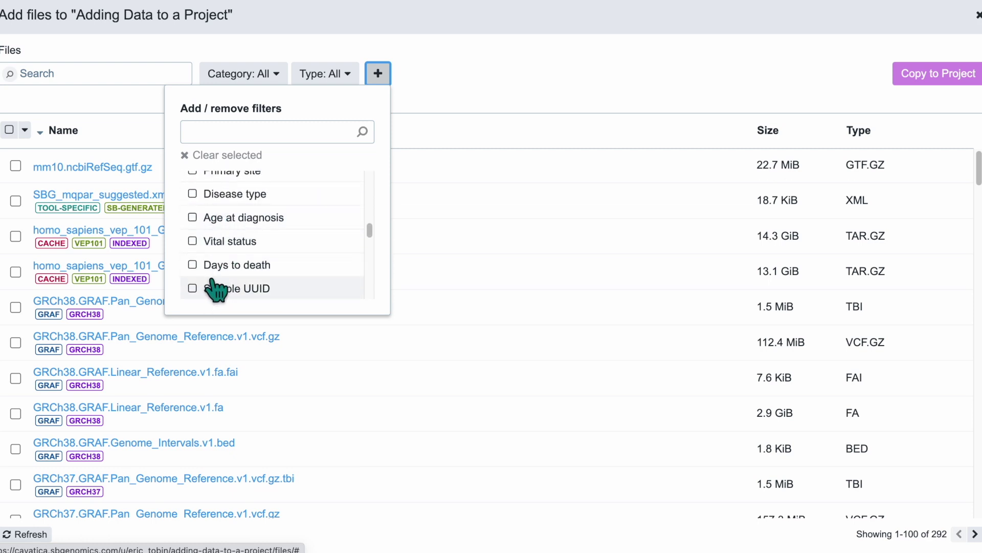
left_click(221, 220)
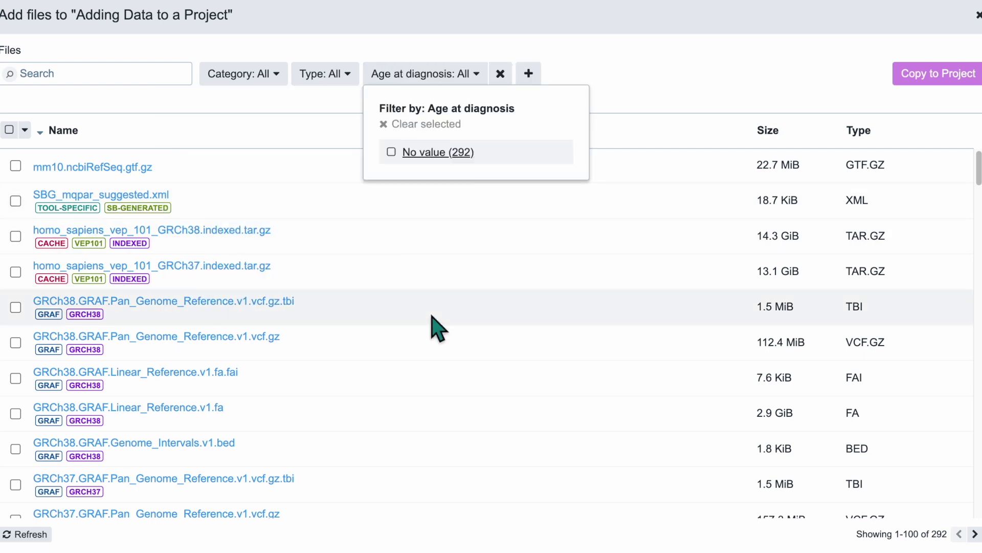
left_click(394, 154)
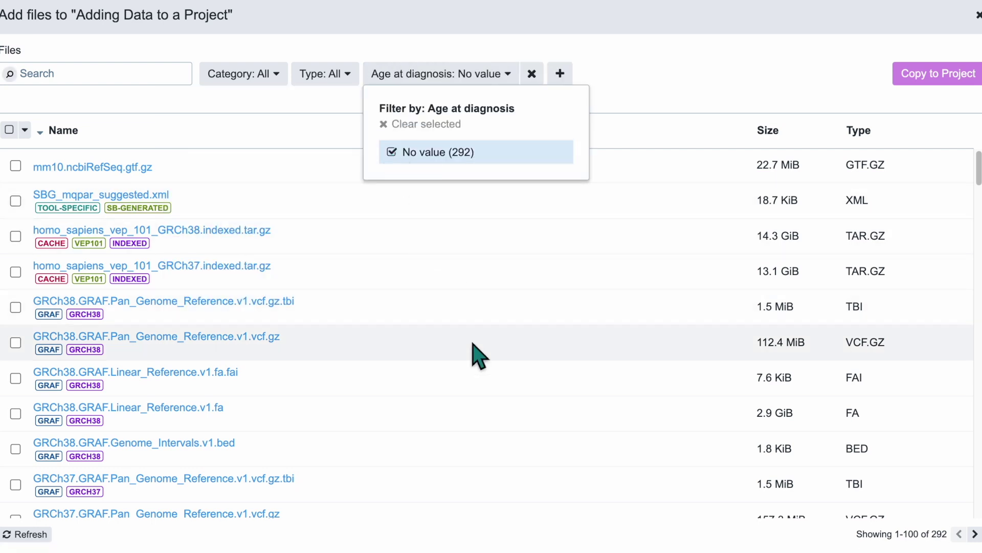
left_click(401, 153)
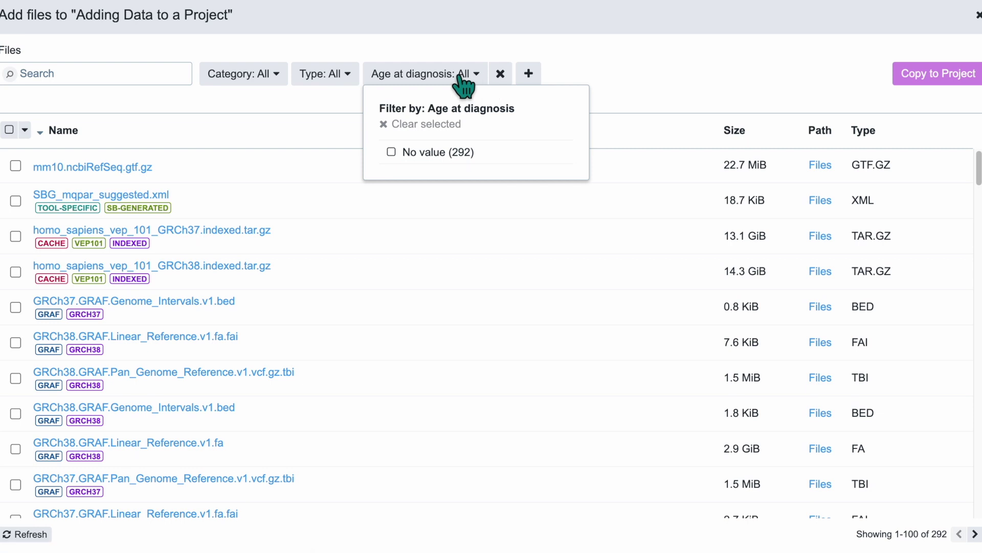
left_click(461, 76)
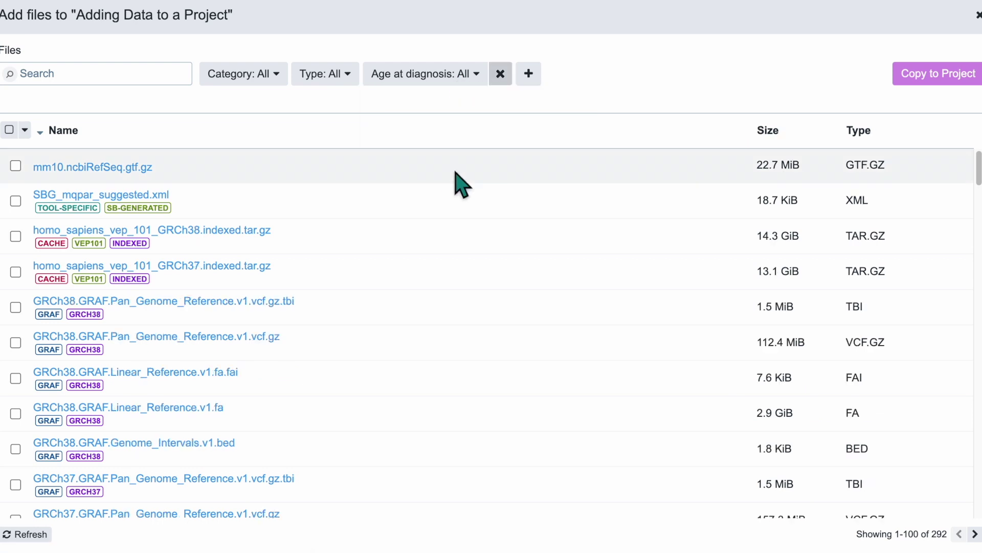
left_click(500, 76)
Try an additional NUM_READS filter with the value 481514412, and remove the filter again
left_click(378, 74)
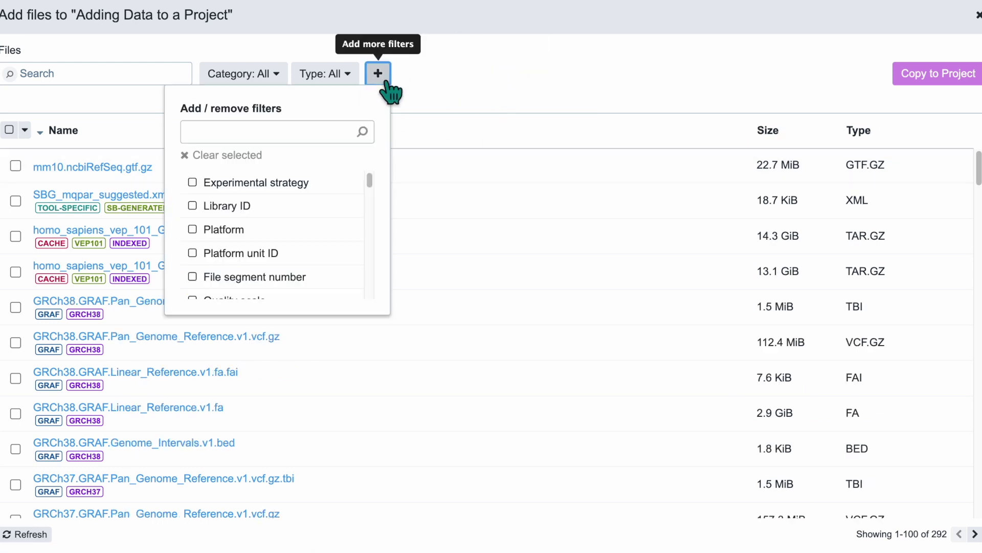
scroll(258, 277, "down", 3)
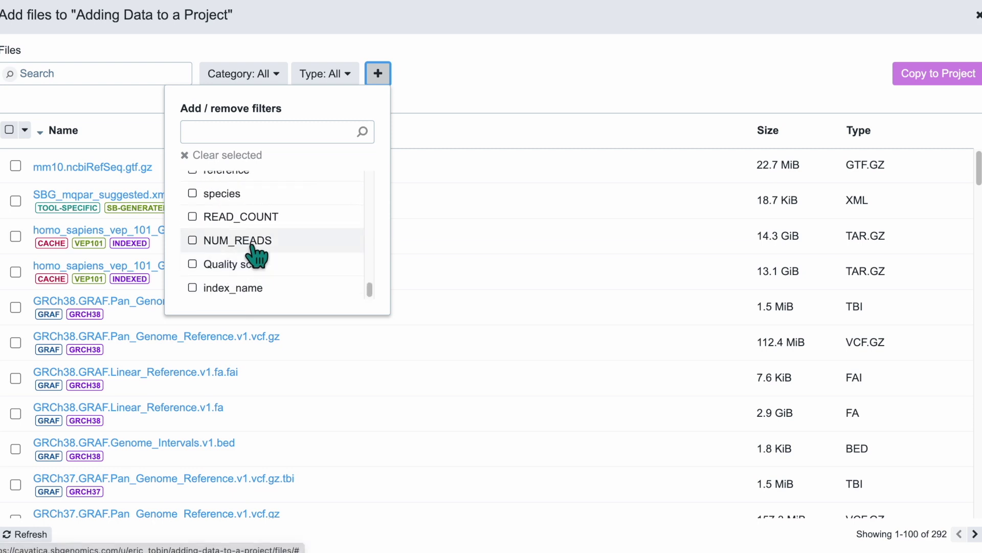
left_click(245, 238)
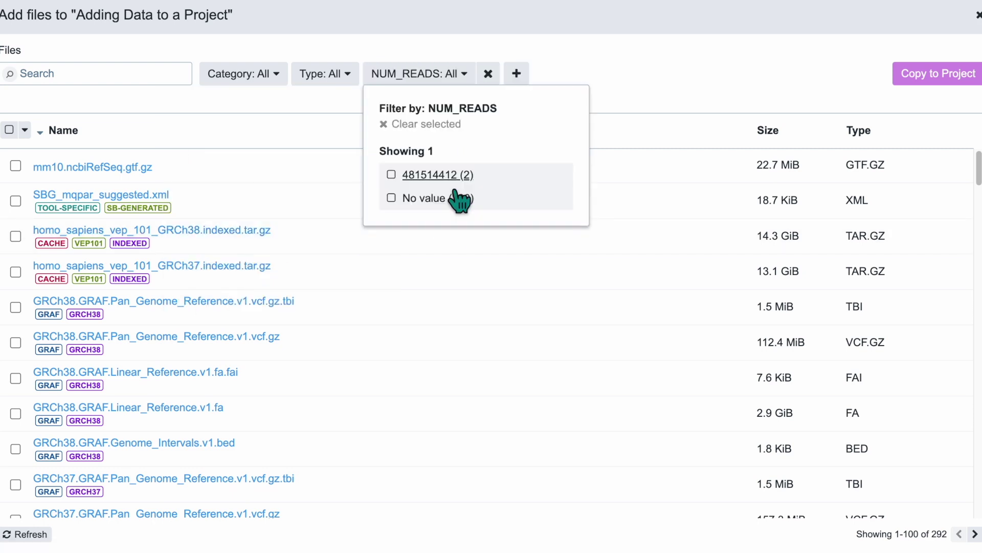
left_click(402, 180)
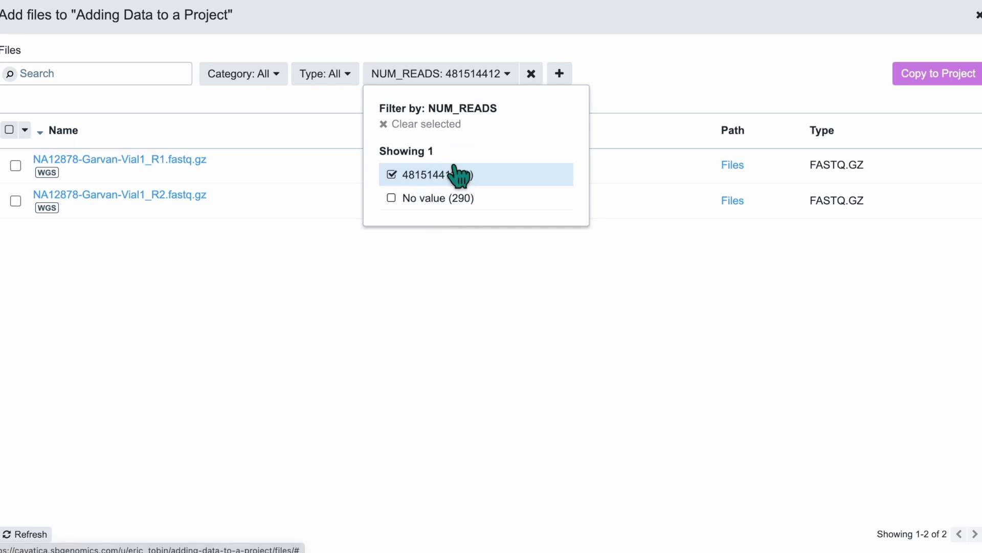
left_click(391, 176)
left_click(614, 87)
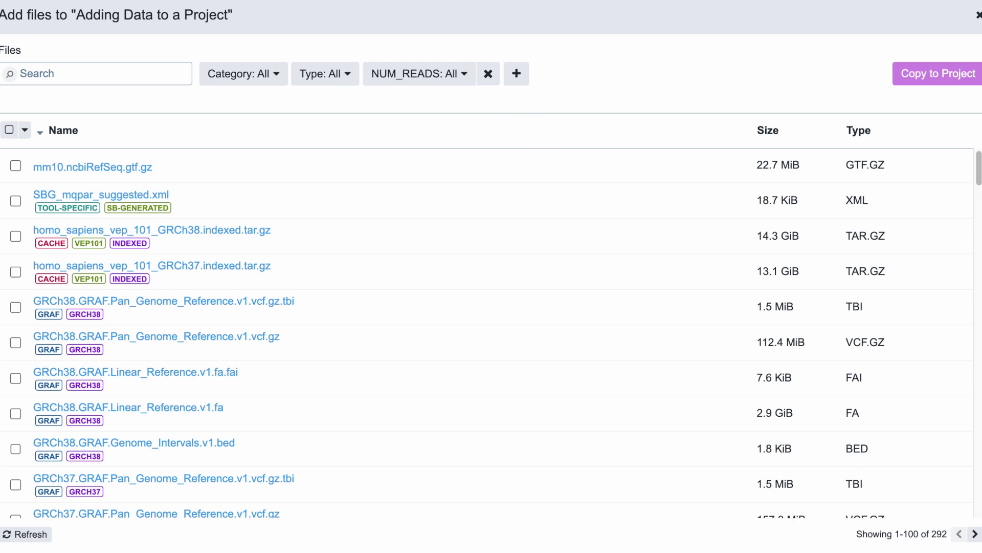
left_click(488, 76)
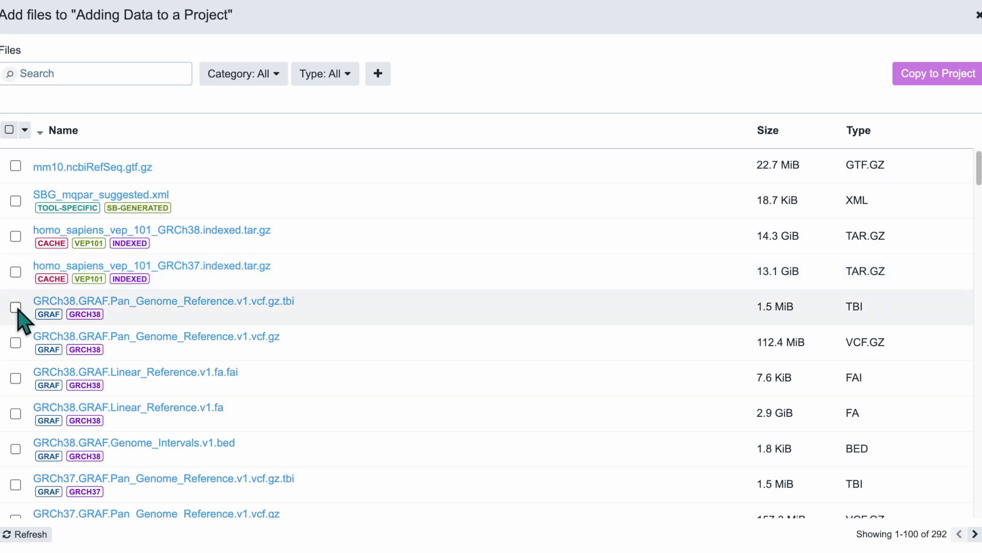
Select the five GRCh38.GRAF reference files and GRCh37.GRAF.Pan_Genome_Reference.v1.vcf.gz.tbi in the public files list
left_click(16, 308)
left_click(15, 342)
left_click(16, 378)
left_click(16, 413)
left_click(16, 449)
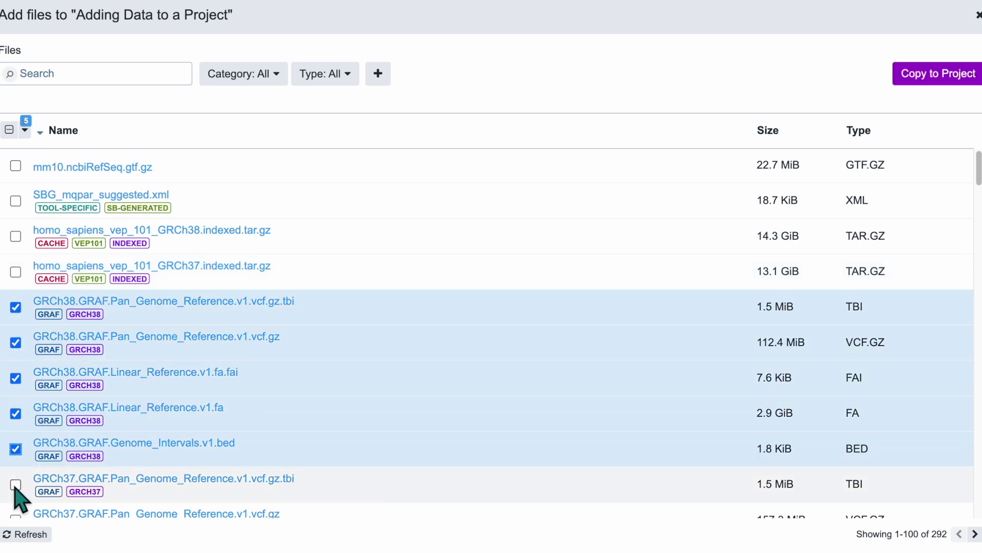
left_click(16, 484)
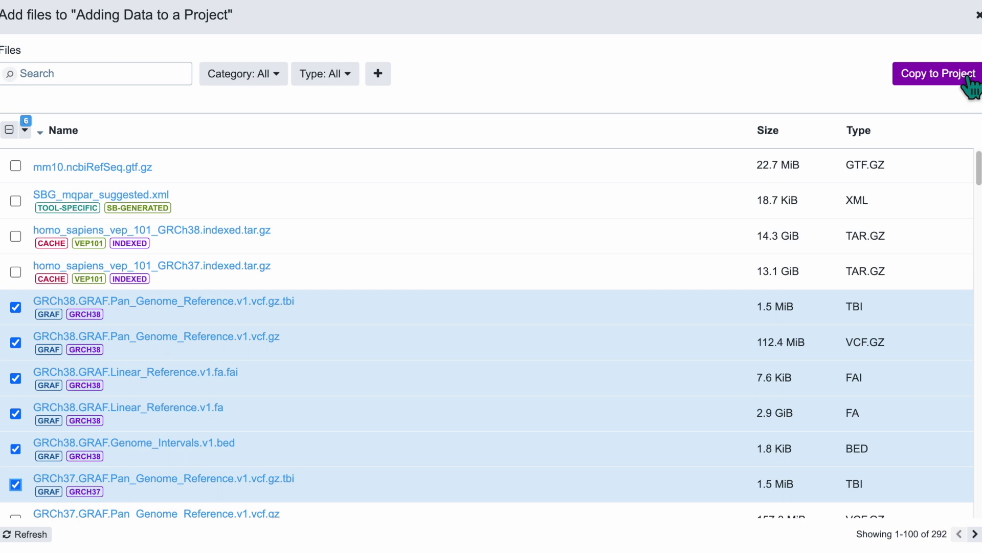
Copy the six selected files to the "Adding Data to a Project" project with the additional tag DEMO, and dismiss the activity list
left_click(970, 84)
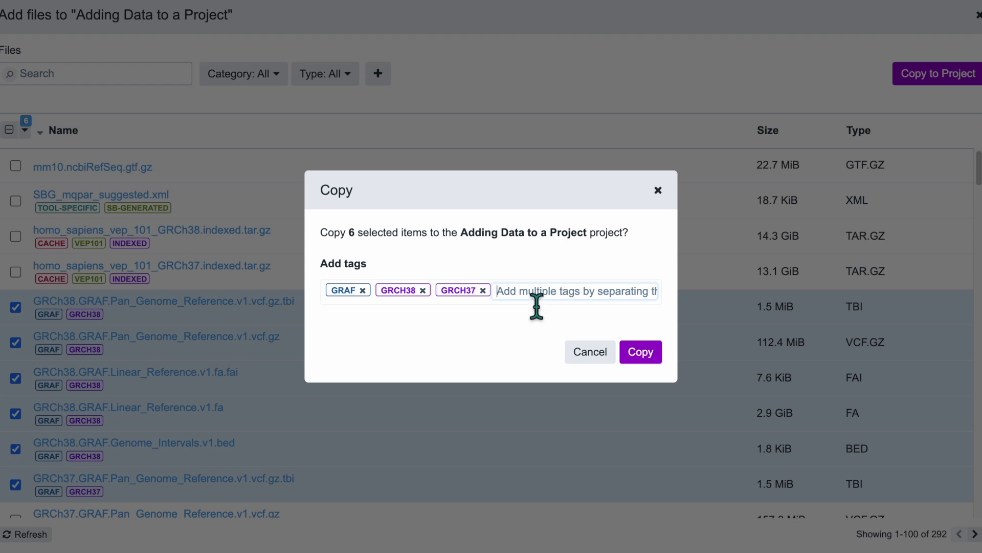
type("DEMO")
key("Return")
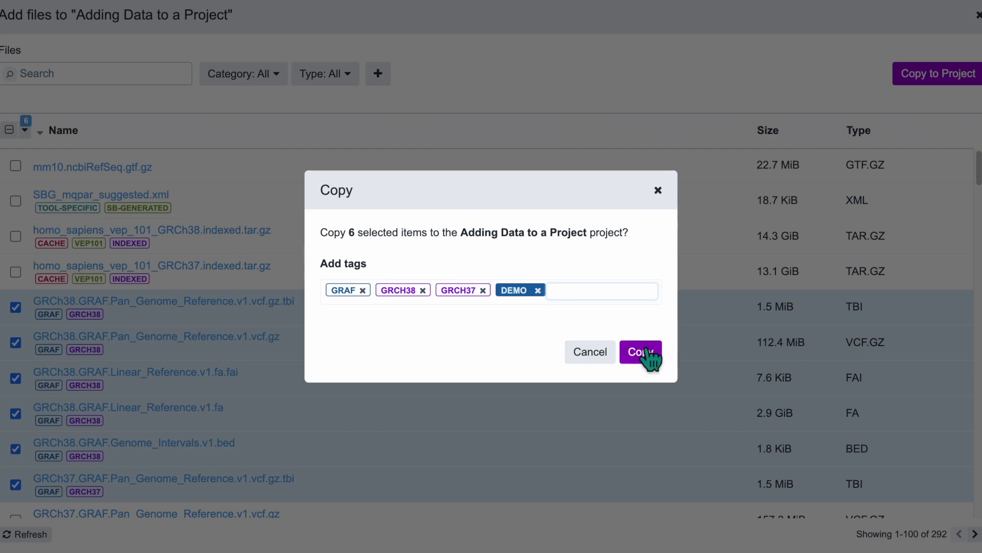
left_click(647, 365)
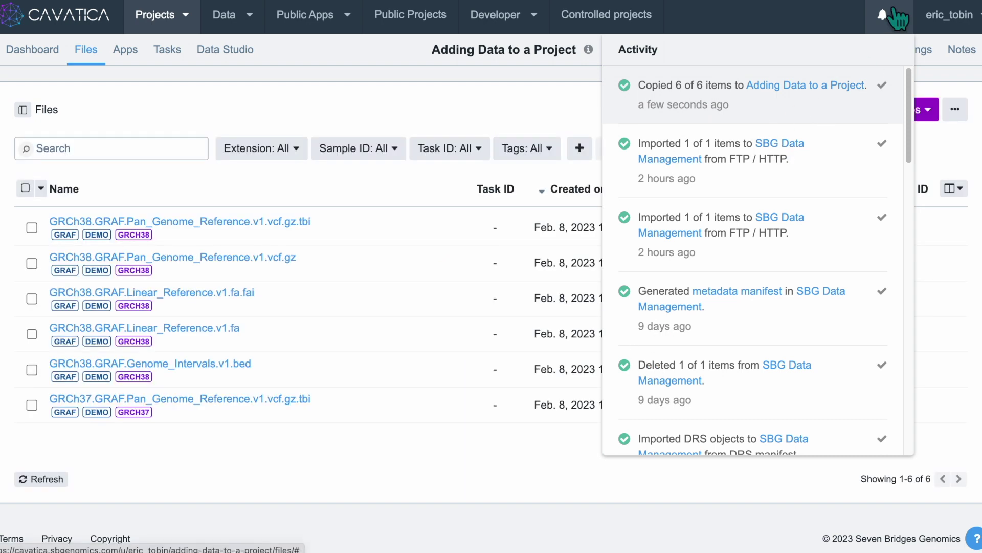
left_click(373, 121)
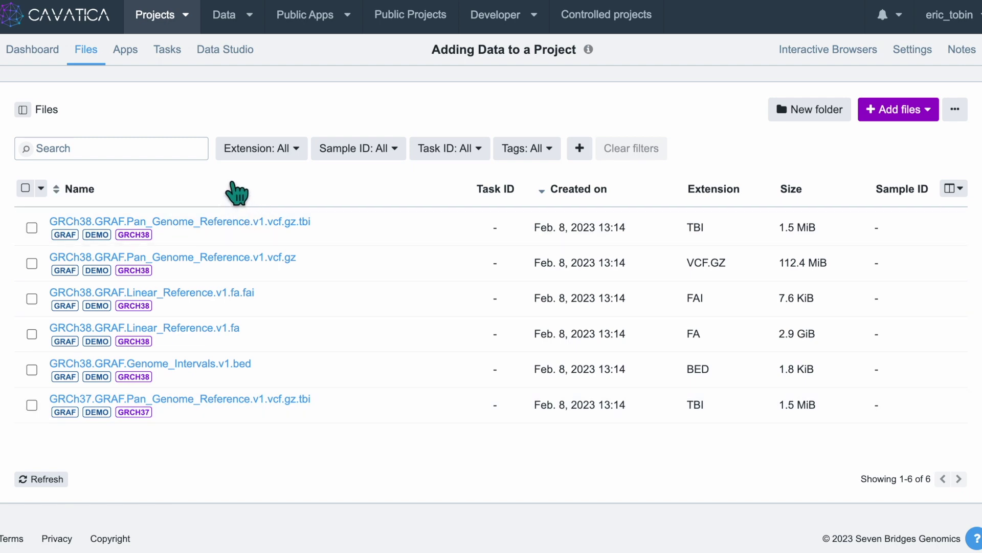
Create a new folder named GRCh38 in the project's files
left_click(807, 119)
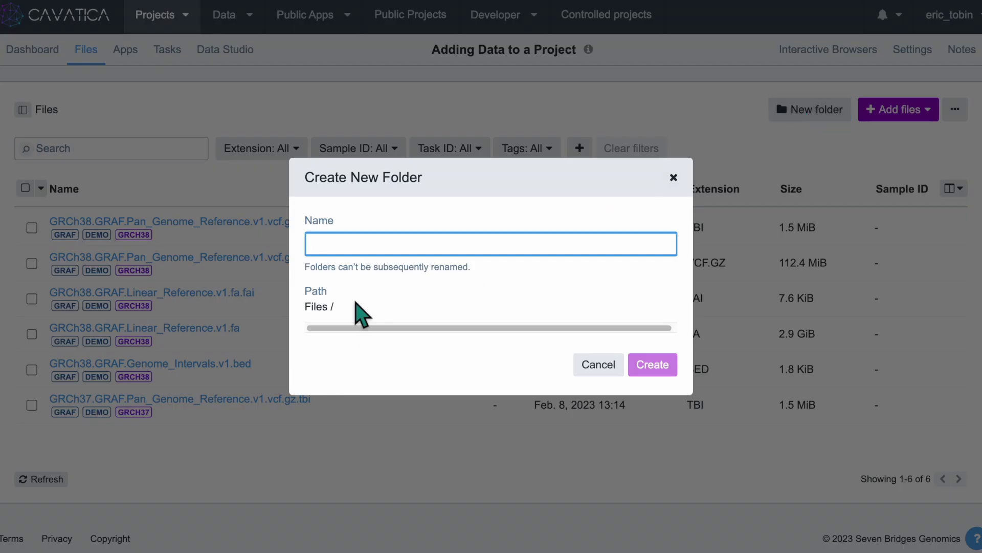
type("GRC")
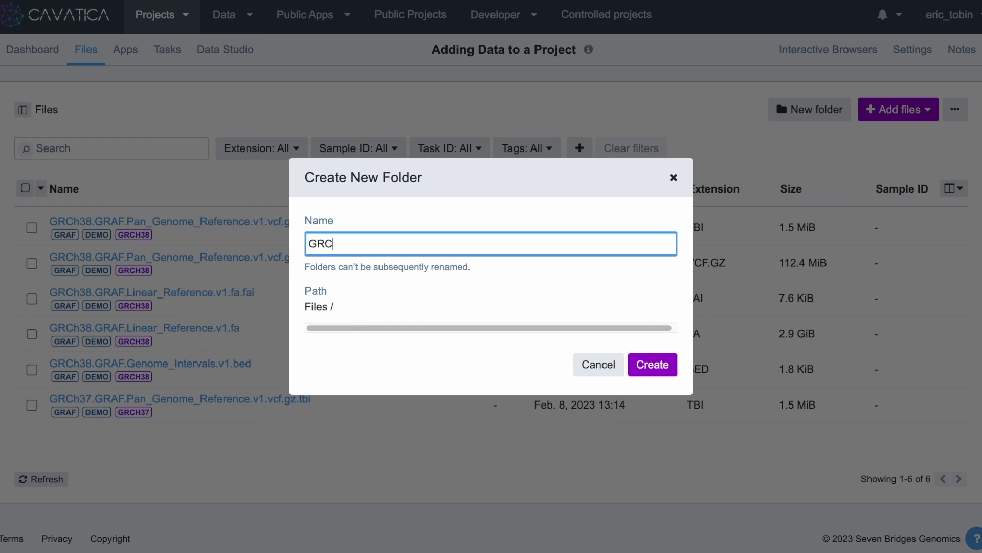
type("h38")
left_click(653, 365)
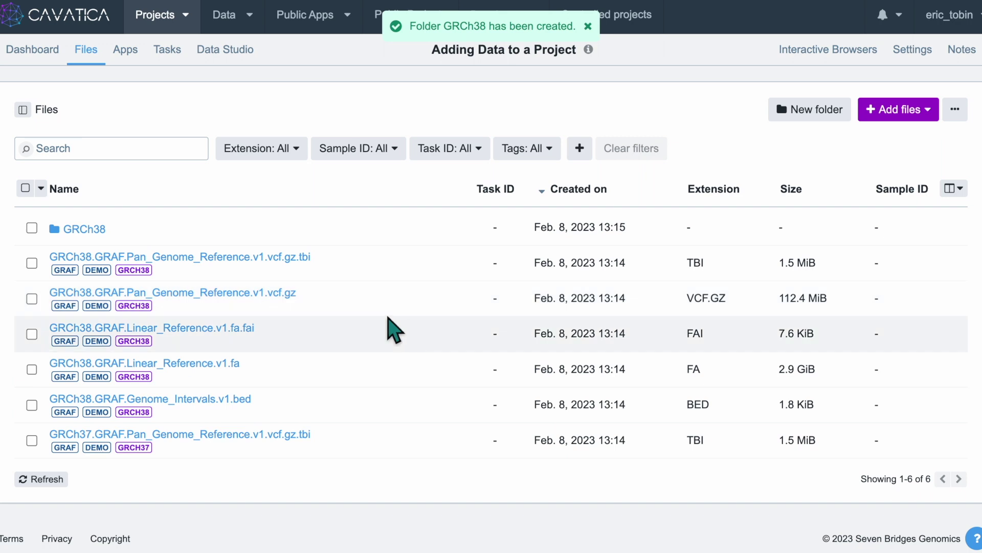
Move all six GRAF reference files into the GRCh38 folder, keeping their tags
left_click(32, 262)
left_click(32, 298)
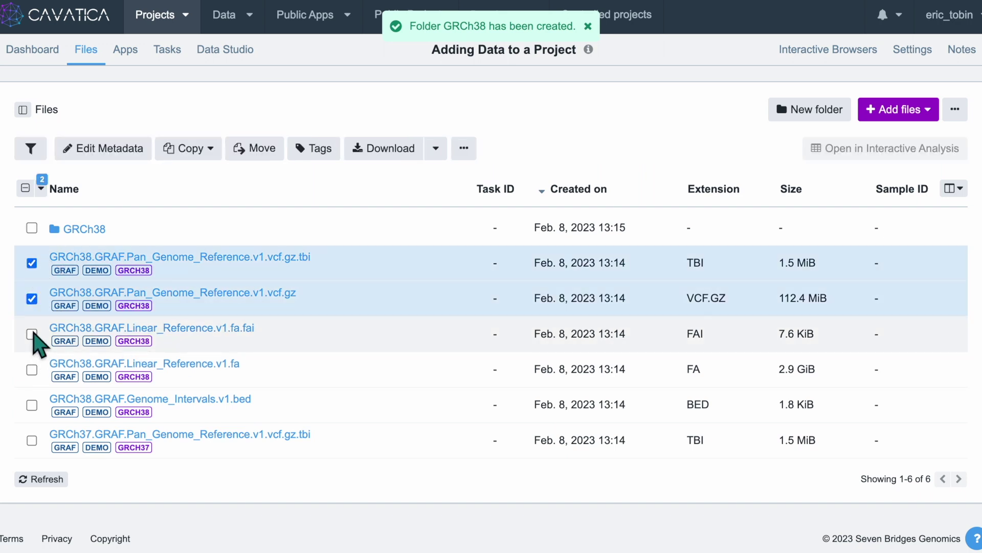
left_click(32, 333)
left_click(31, 369)
left_click(32, 404)
left_click(32, 440)
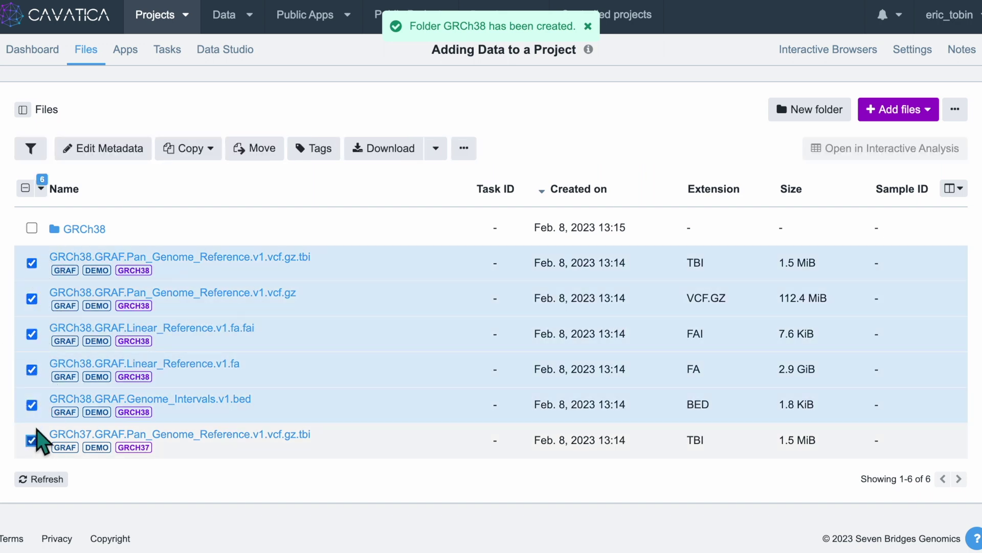
left_click(261, 148)
left_click(371, 227)
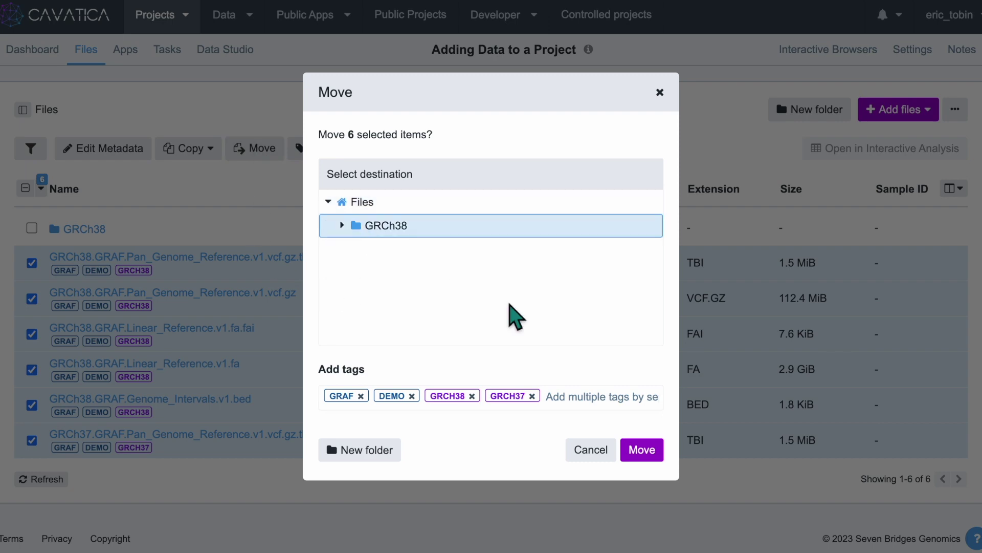
left_click(641, 447)
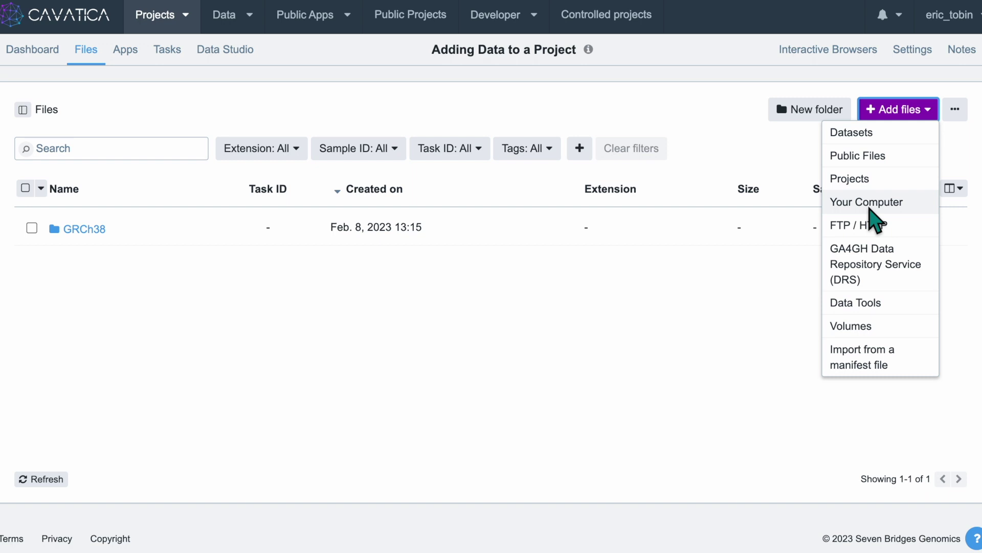
Upload ExampleData.csv from the computer with the naming conflict option left at Skip, and reload the project's file list
left_click(869, 208)
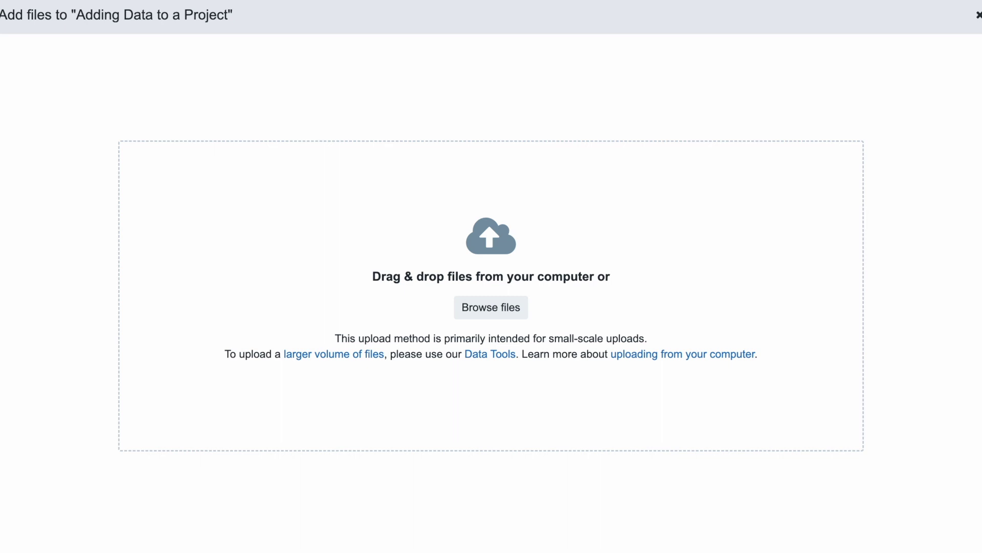
left_click_drag(722, 135, 534, 239)
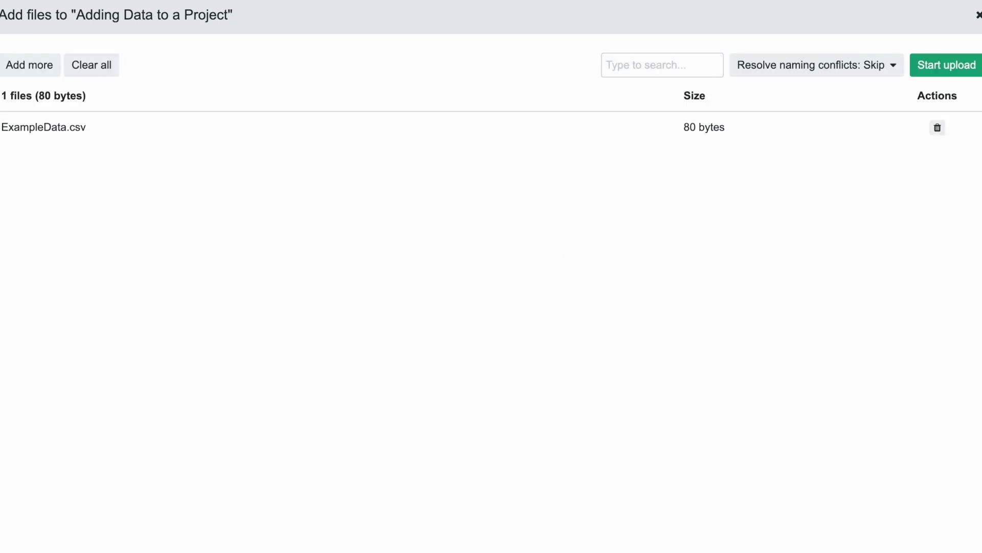
left_click(821, 65)
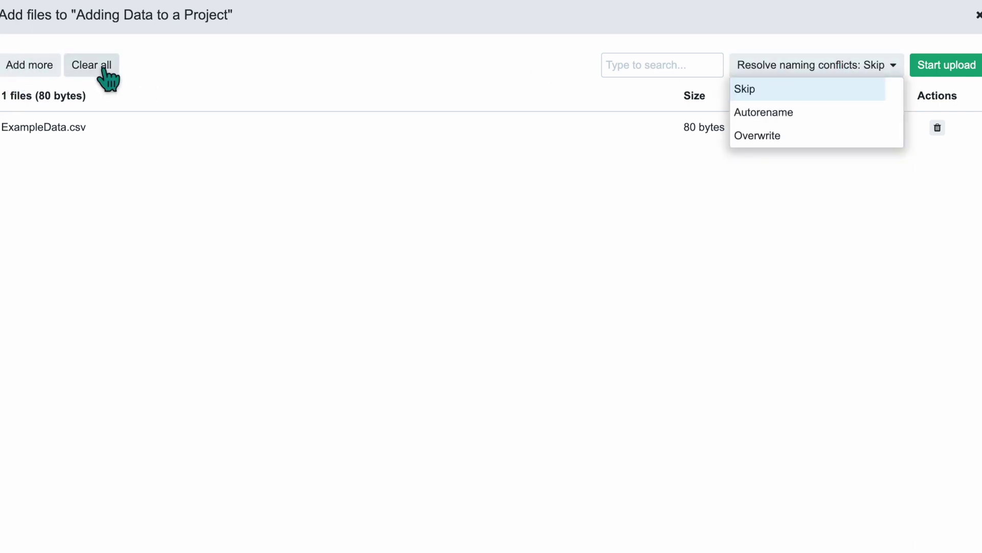
left_click(946, 66)
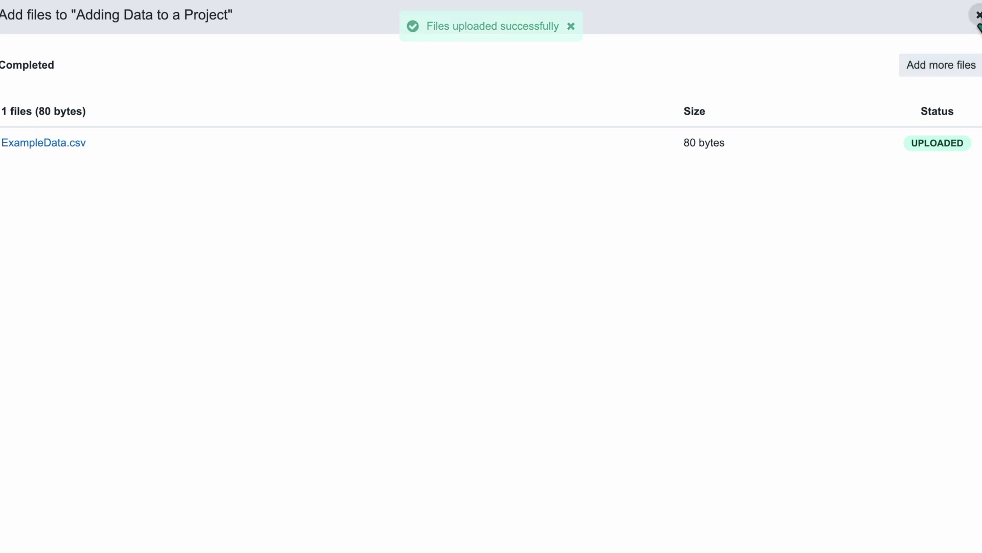
left_click(977, 15)
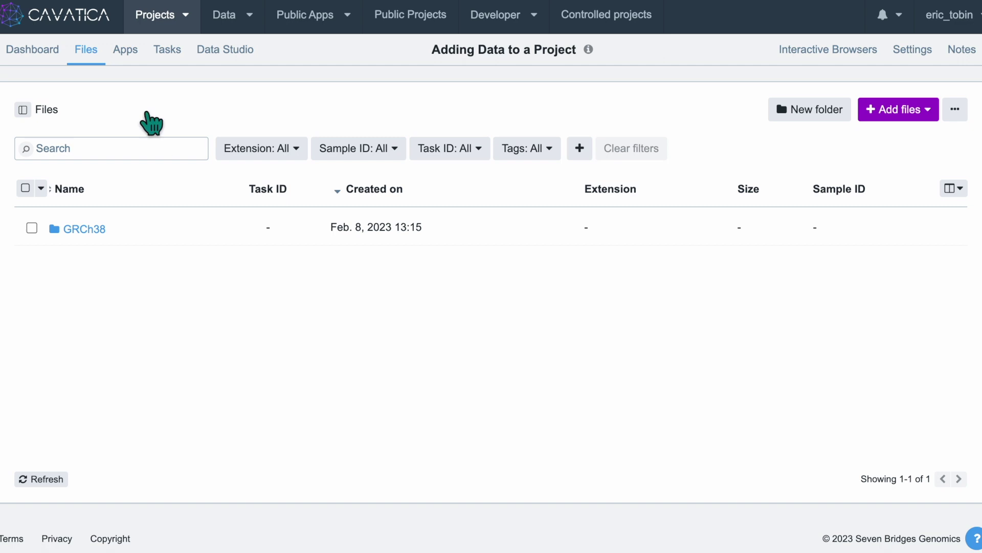
left_click(85, 68)
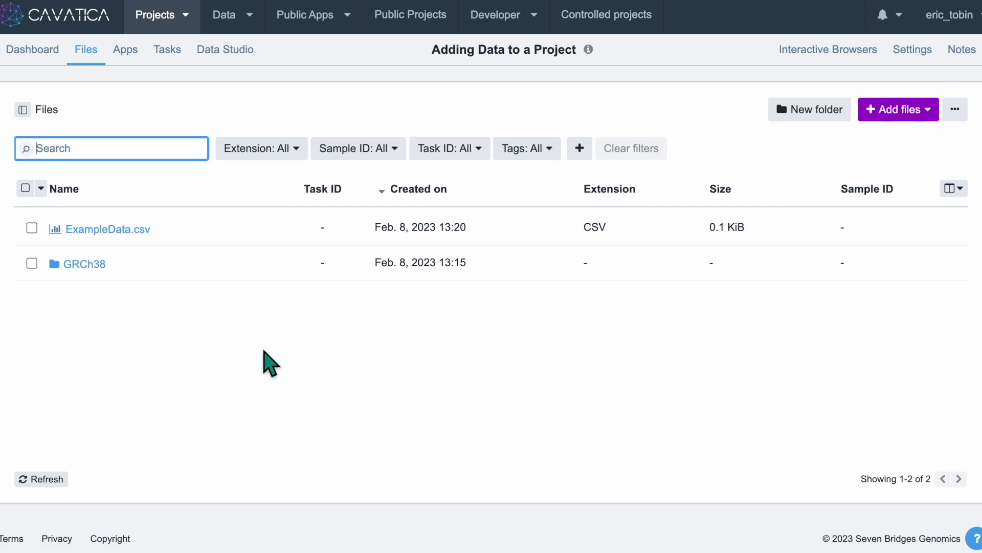
Choose ExampleData.csv from the Example Folder on the Desktop for another upload from the computer
left_click(925, 116)
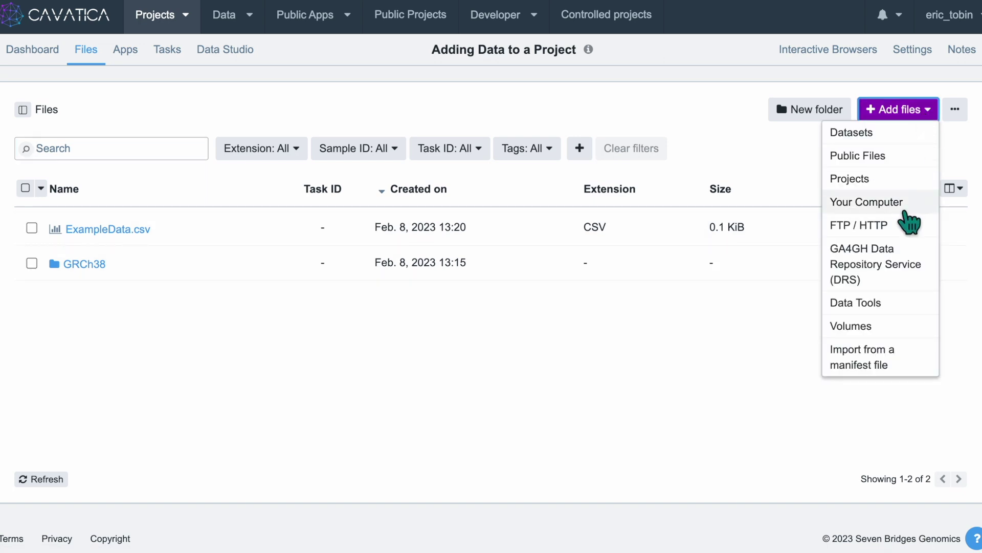
left_click(899, 205)
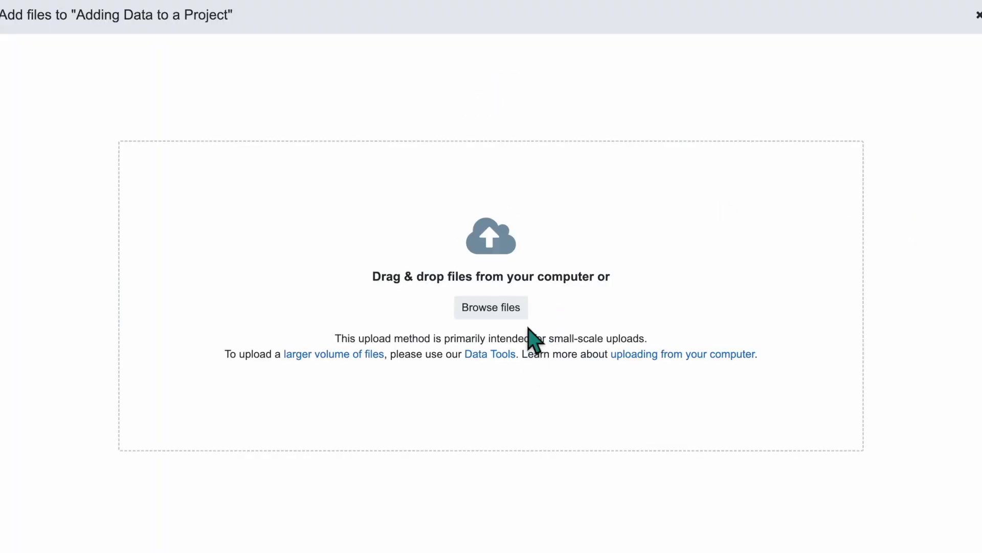
left_click(505, 313)
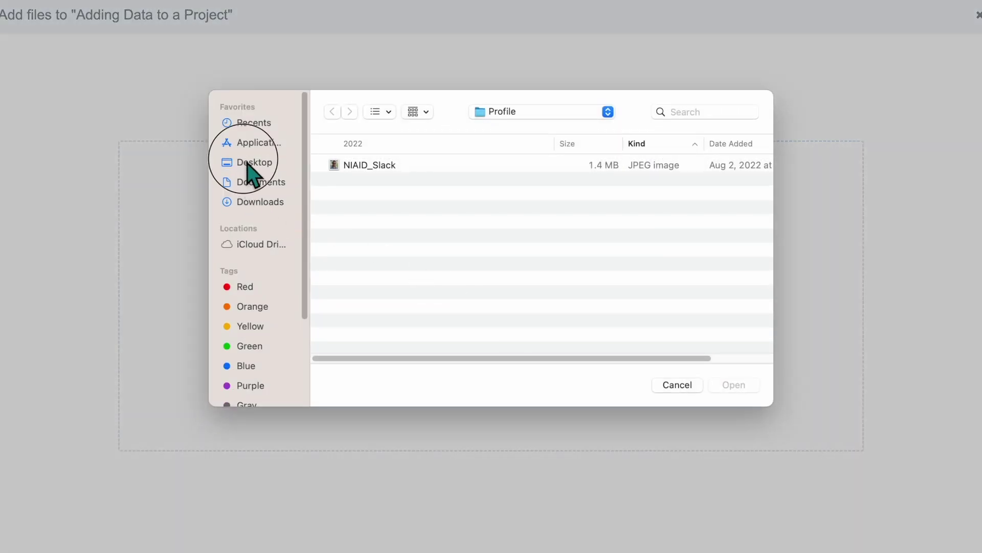
left_click(247, 164)
scroll(511, 256, "down", 5)
double_click(407, 264)
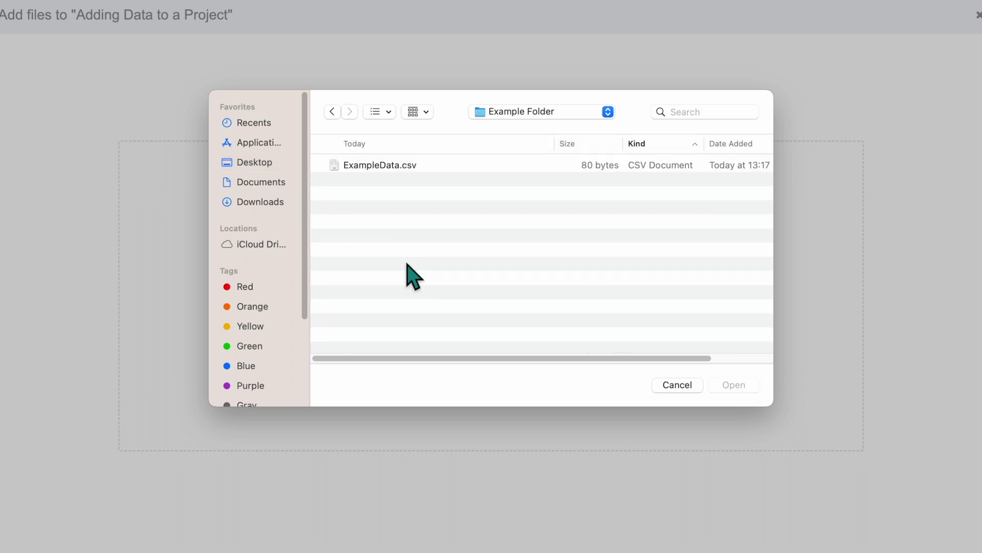
left_click(373, 168)
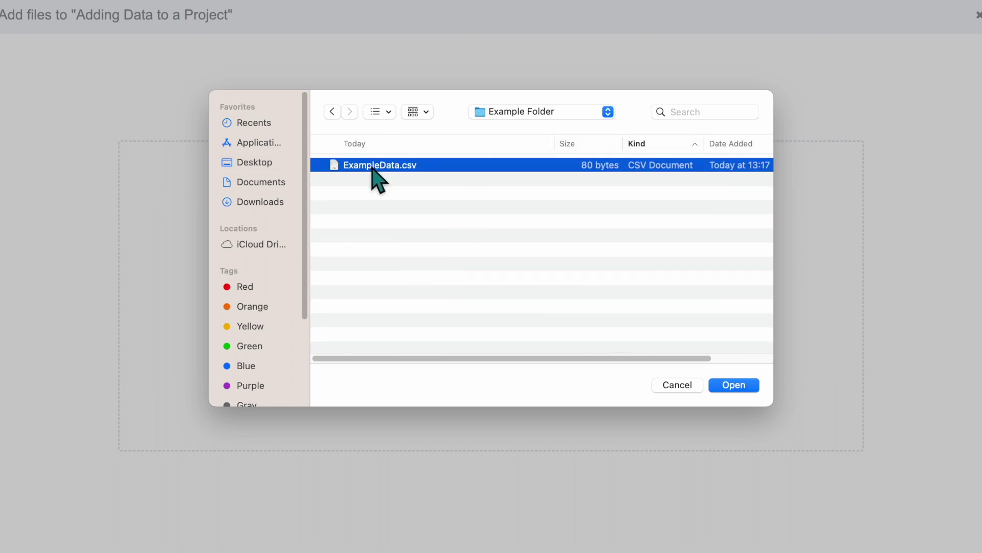
left_click(739, 388)
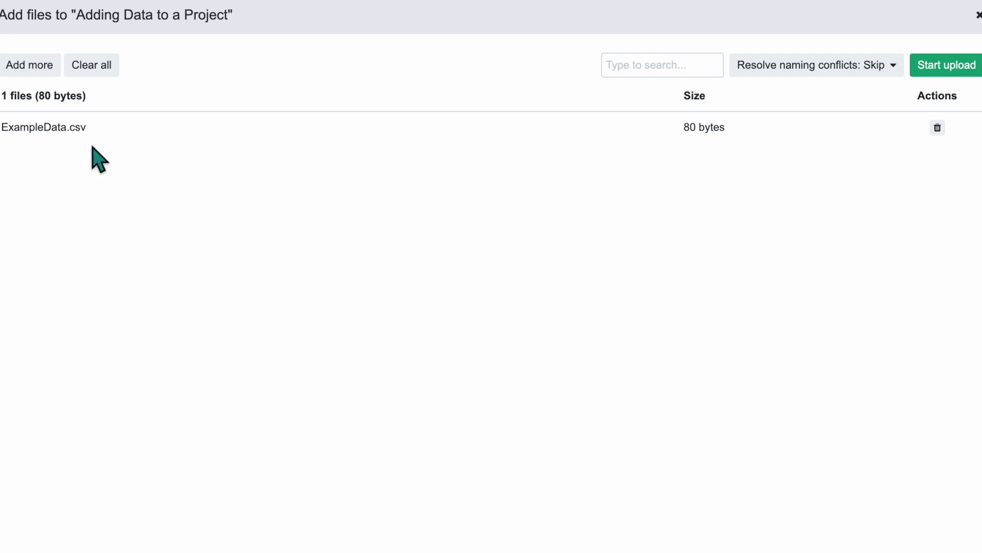
Set naming conflicts to Autorename, upload the queued ExampleData.csv, and reload the project's file list
left_click(845, 70)
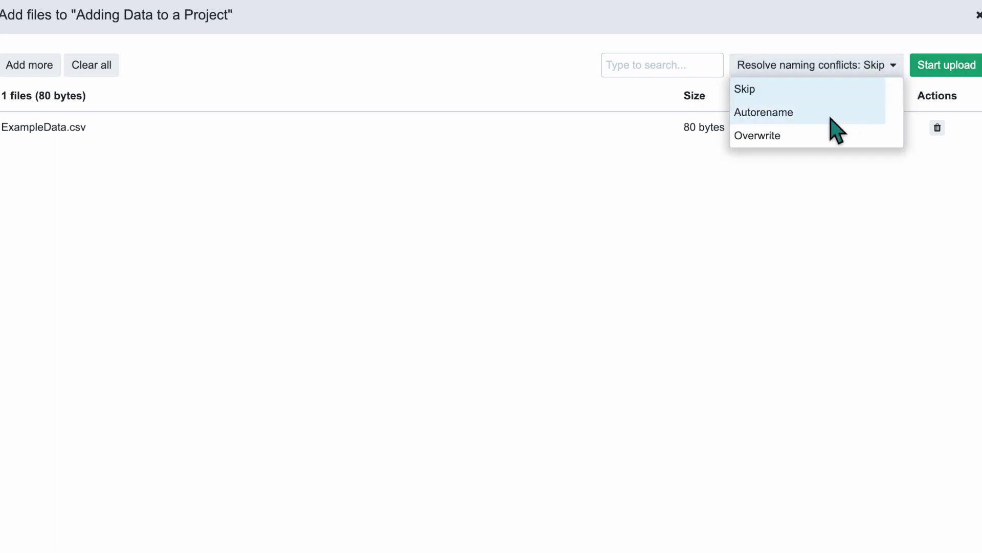
left_click(837, 131)
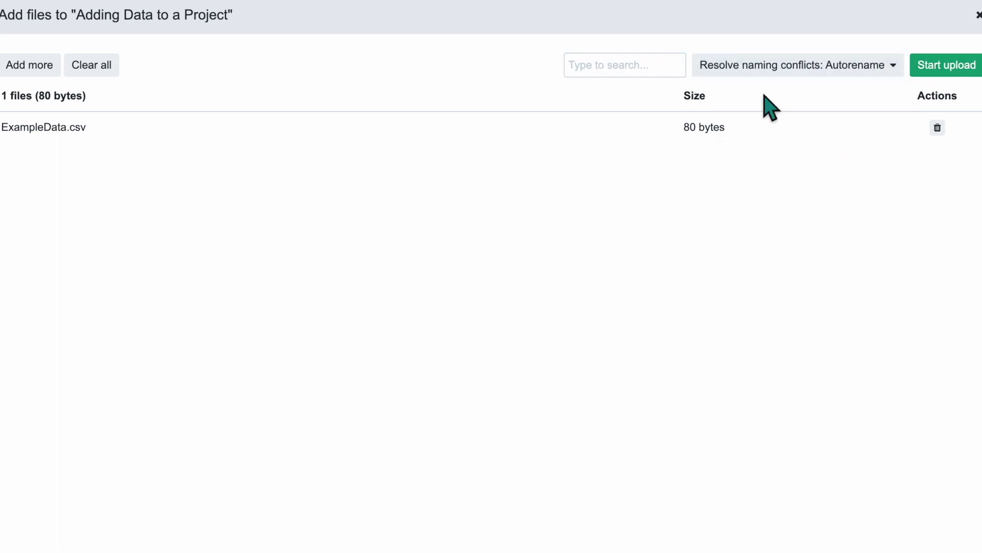
left_click(944, 65)
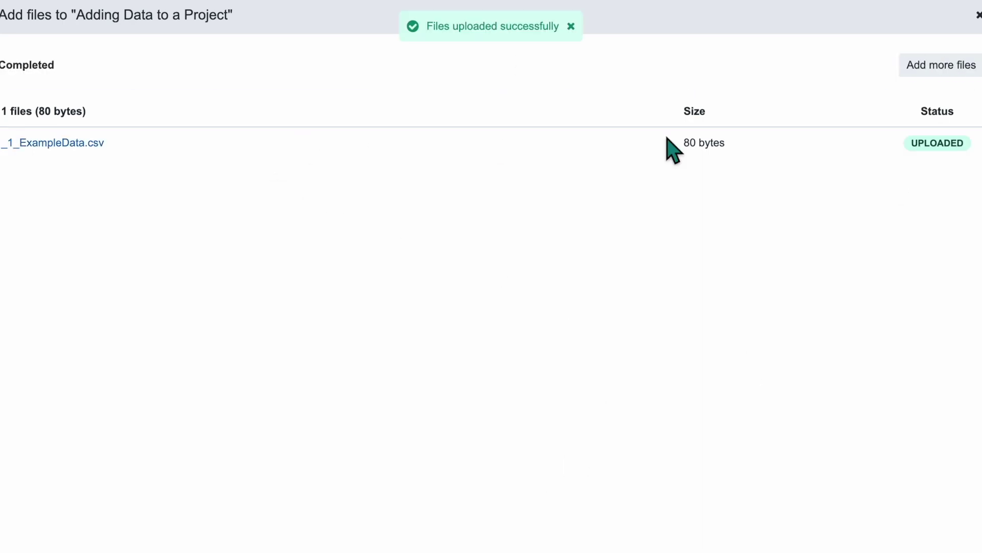
left_click(977, 15)
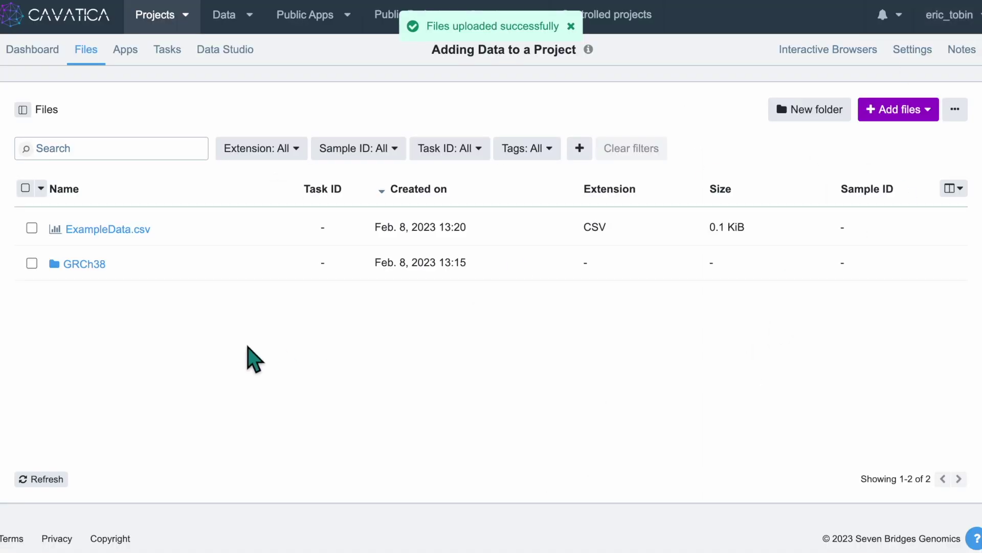
left_click(91, 51)
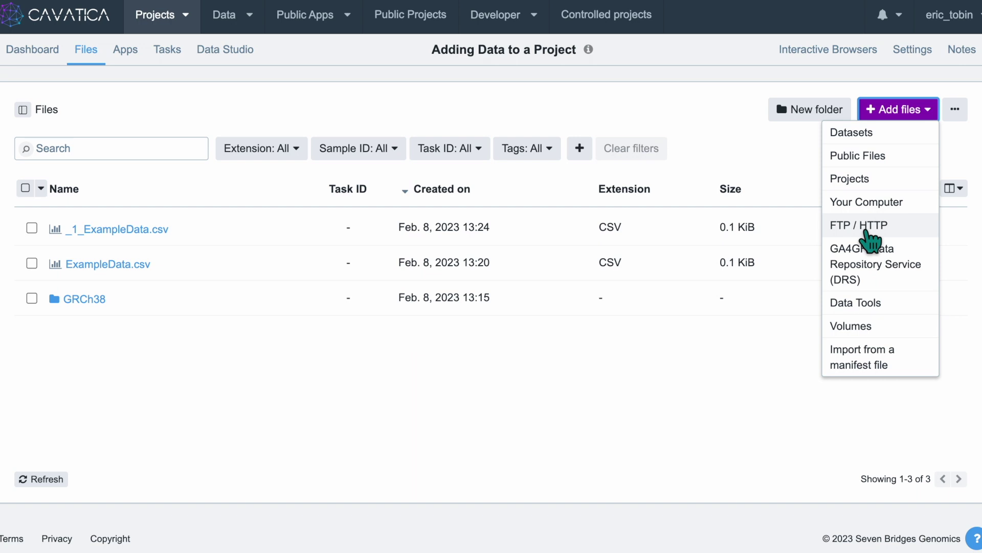
left_click(871, 233)
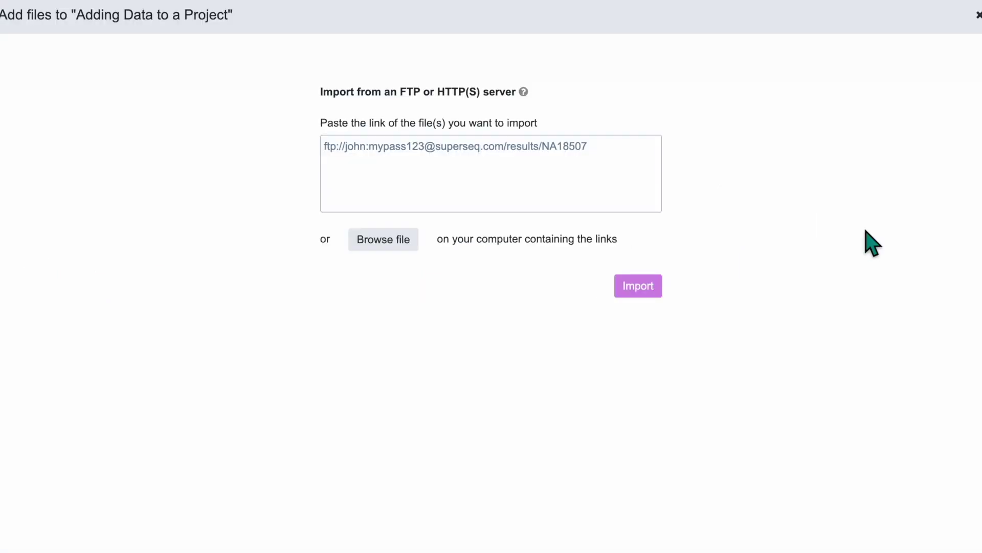
left_click(574, 204)
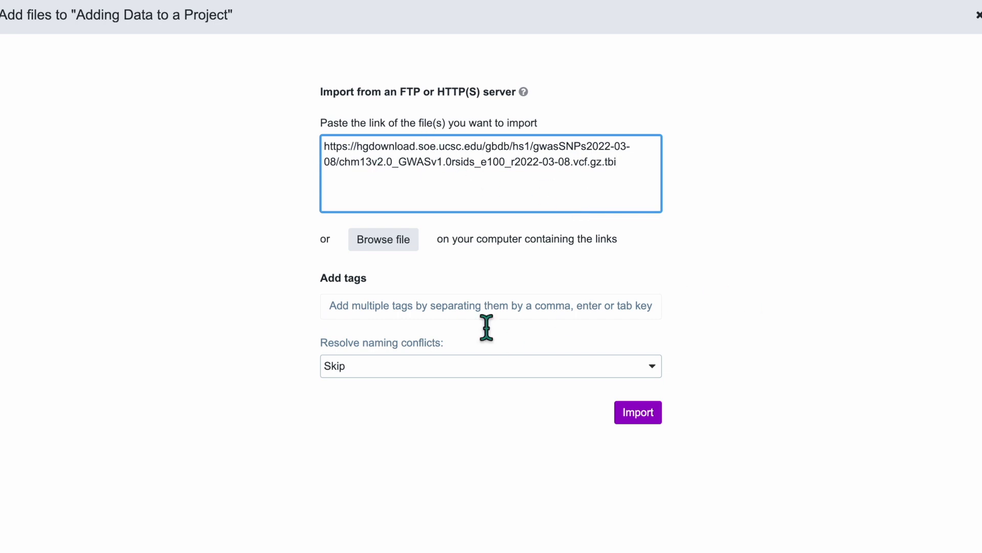
left_click(467, 312)
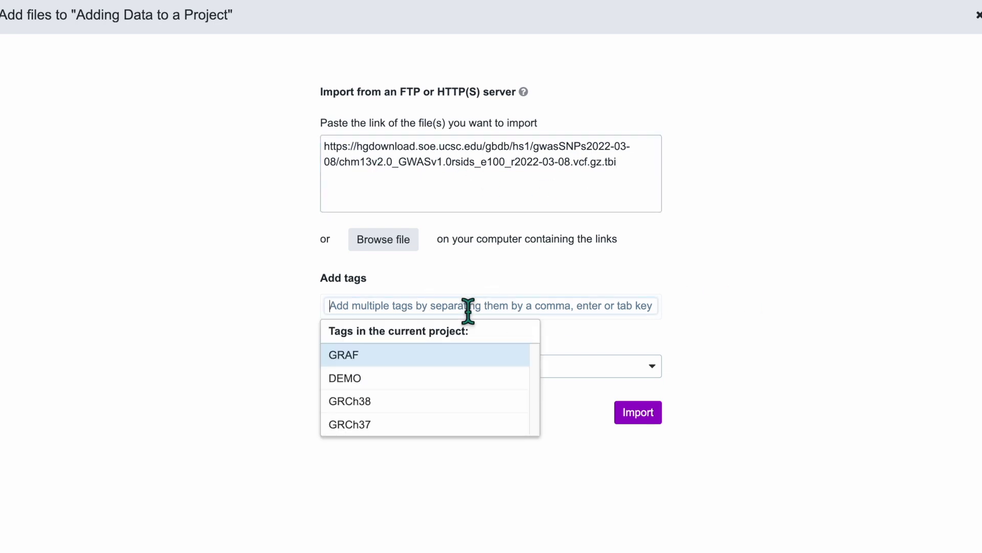
type("GBDB")
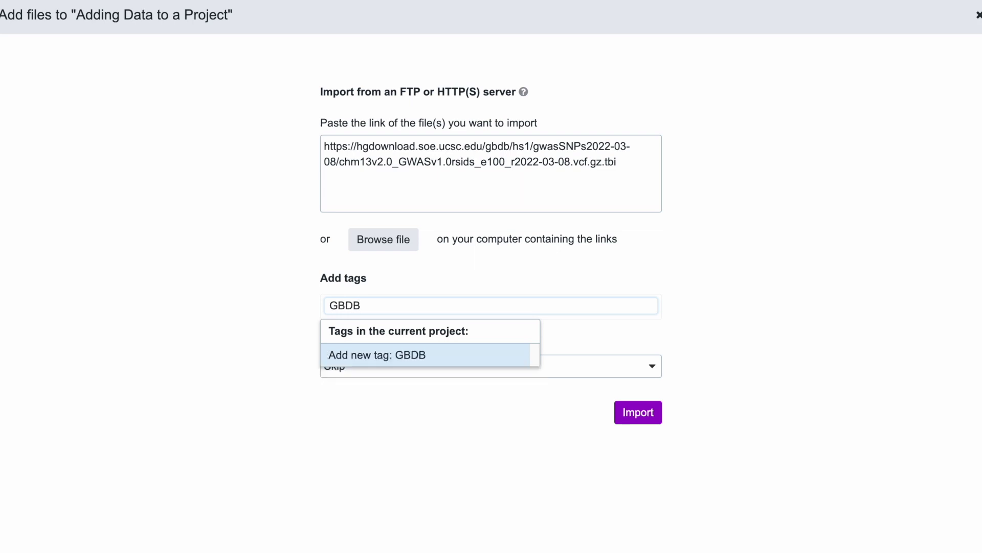
key("Return")
type("De")
key("BackSpace")
key("Return")
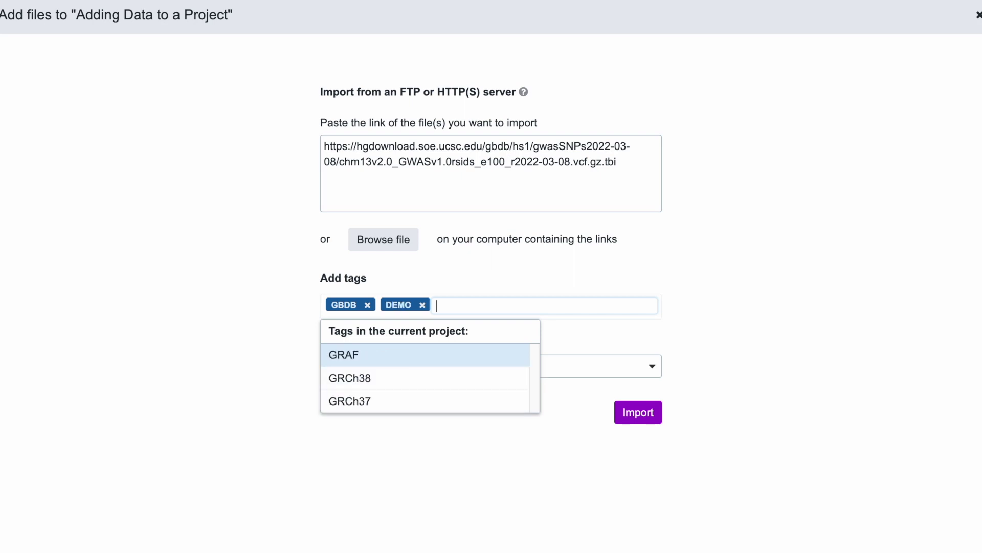
left_click(768, 284)
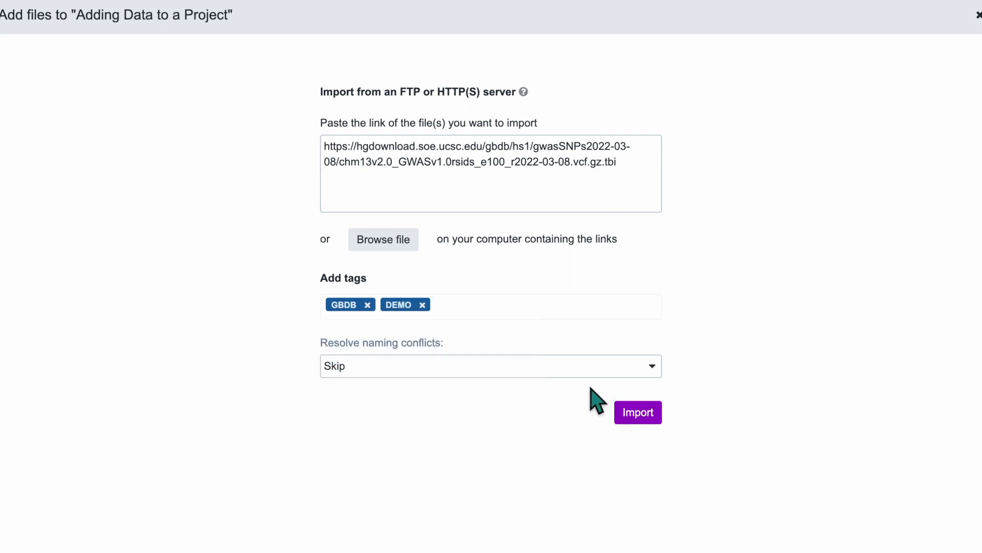
Start the FTP/HTTP import with naming conflicts left at Skip, and check its progress in the project activity
left_click(575, 373)
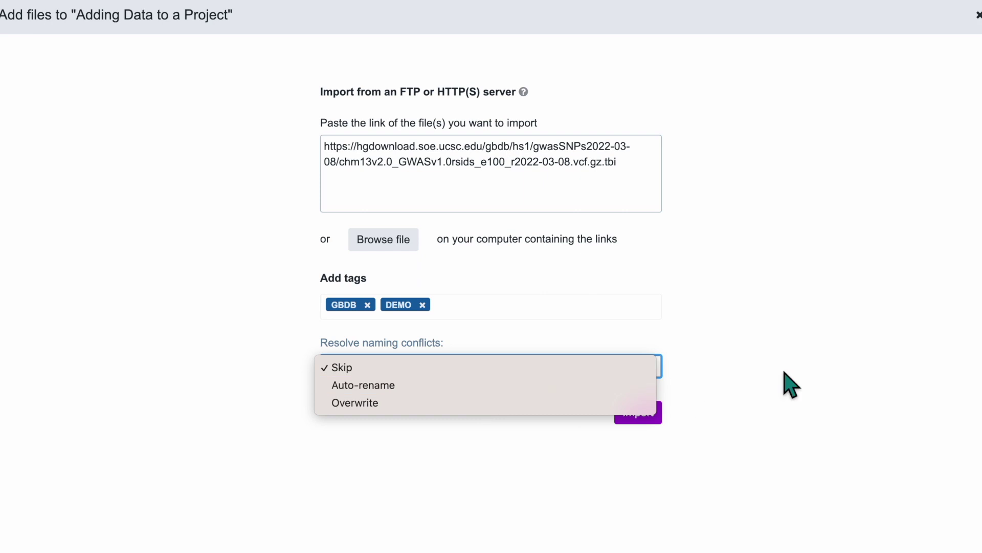
left_click(862, 352)
left_click(635, 414)
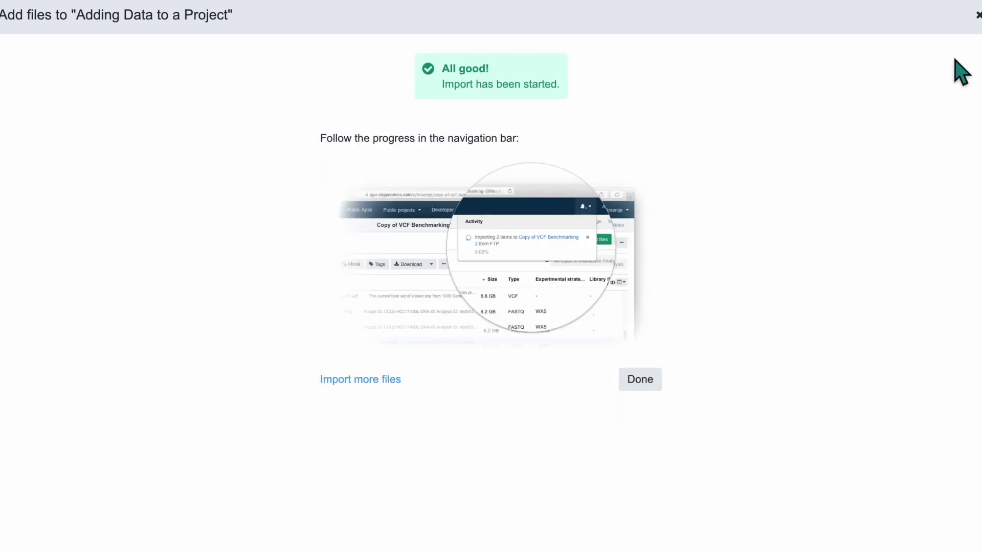
left_click(977, 15)
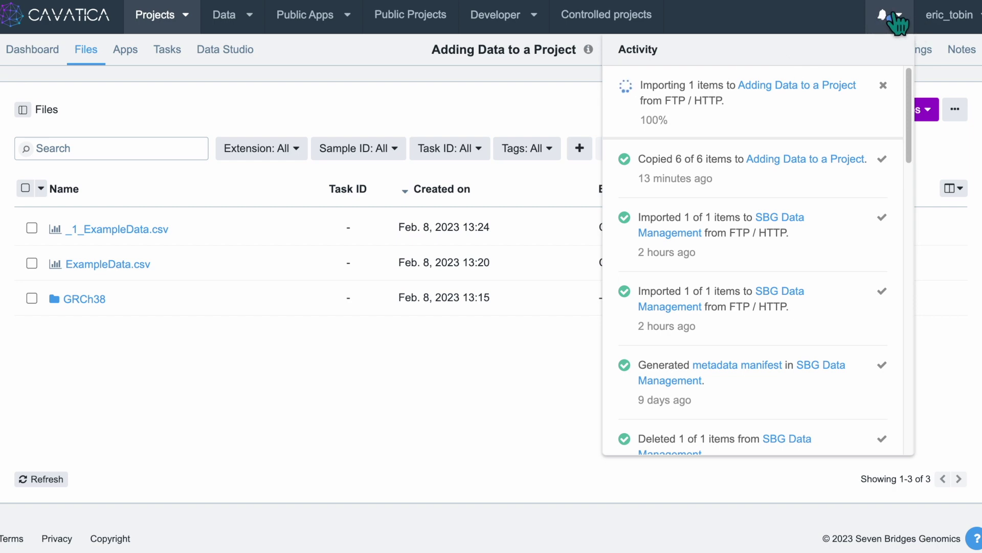
left_click(421, 89)
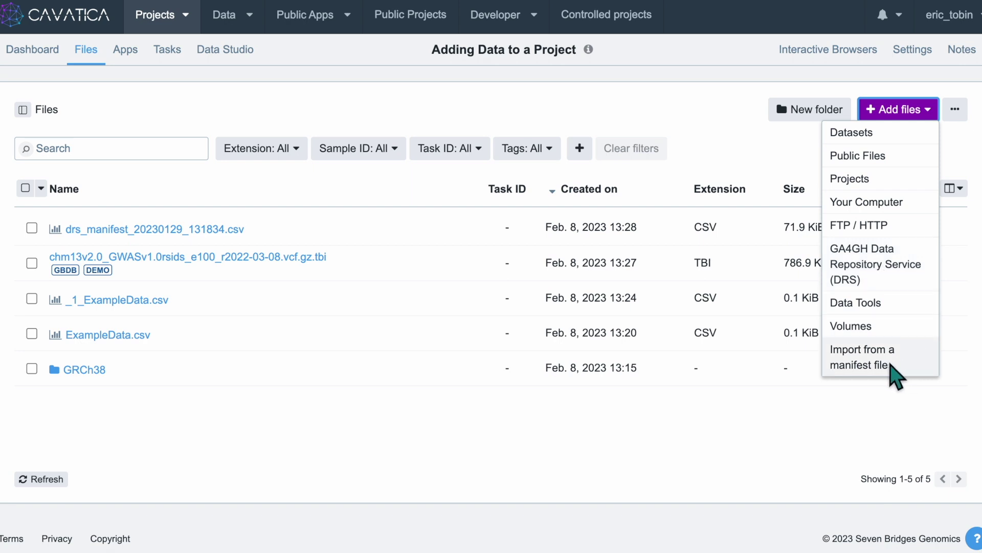
Start a GA4GH Data Repository Service import from a manifest file, supplying _1_drs_manifest_20230129_131834.csv
left_click(891, 272)
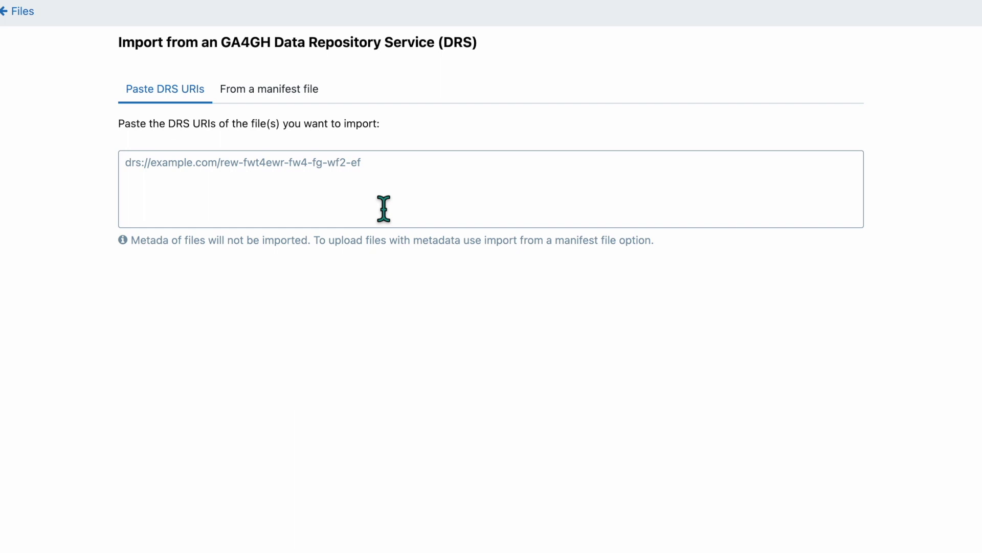
left_click(276, 98)
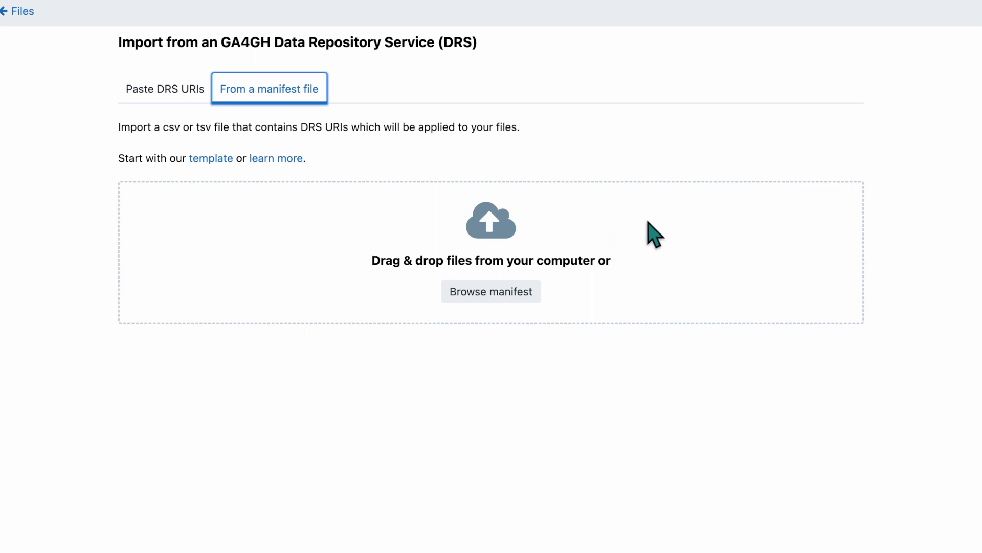
left_click_drag(870, 174, 427, 223)
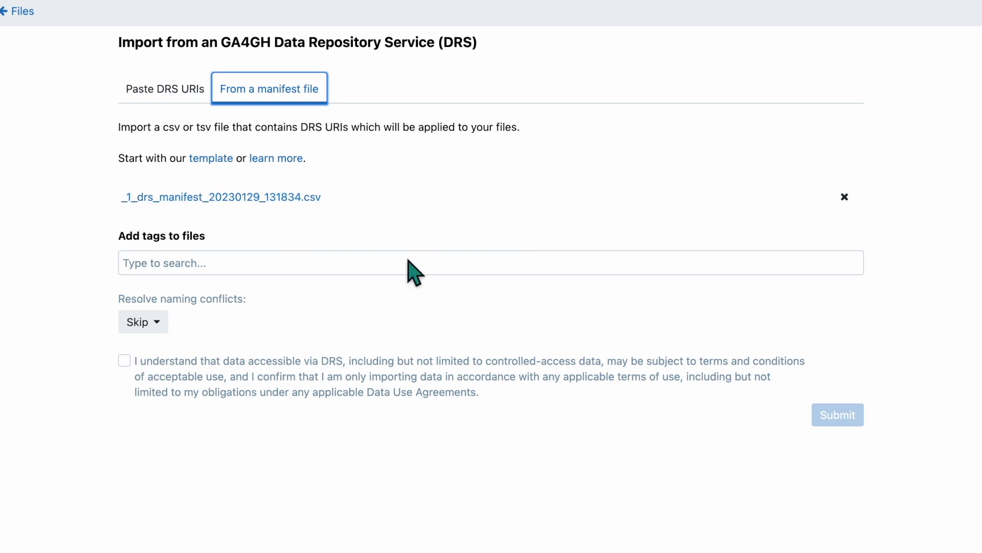
Add the existing tag DEMO and a new tag CGC to the files of the DRS manifest import
left_click(339, 267)
left_click(168, 334)
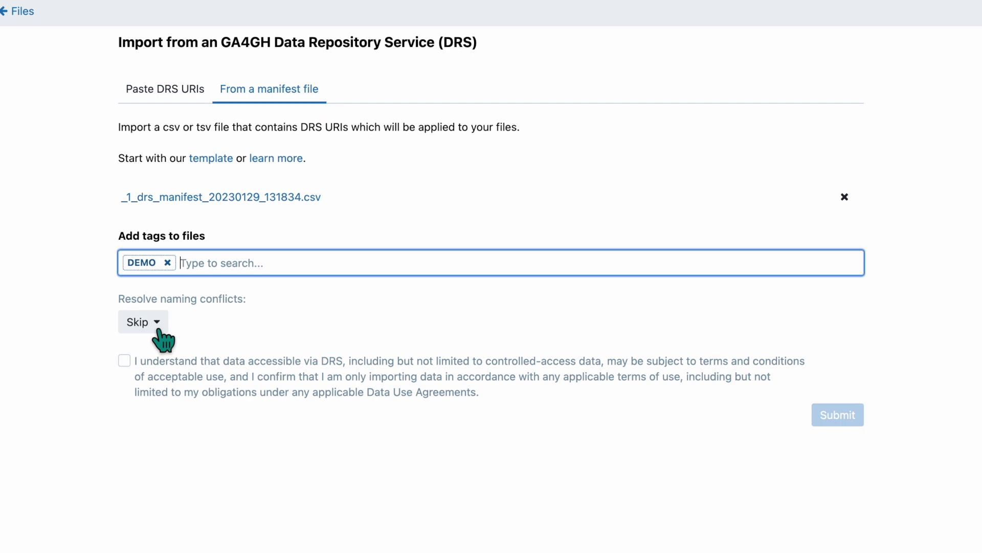
type("cgc")
key("BackSpace")
key("BackSpace")
key("BackSpace")
type("CGC")
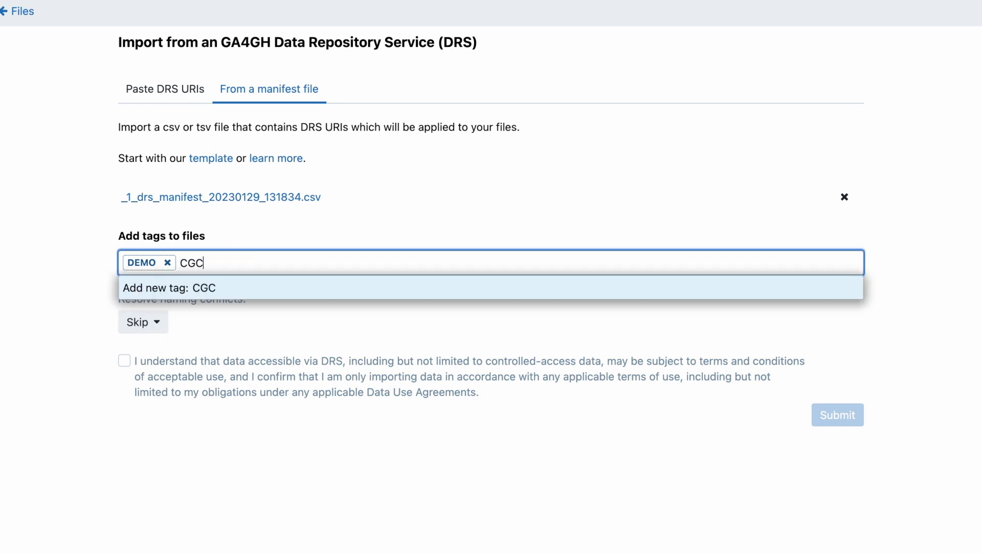
key("Return")
Leave naming conflicts at Skip, accept the DRS data use terms, and submit the manifest import
left_click(157, 333)
left_click(157, 332)
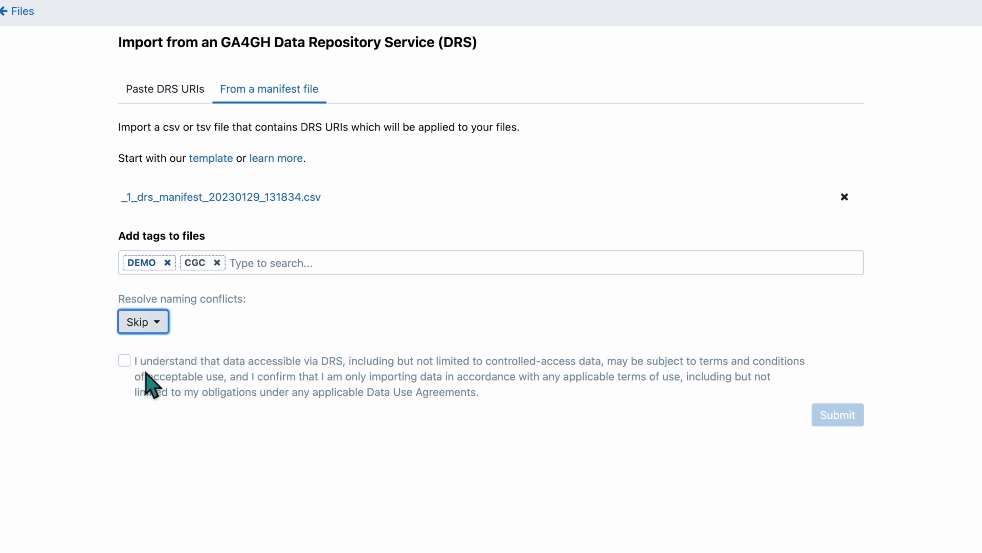
left_click(124, 361)
left_click(125, 360)
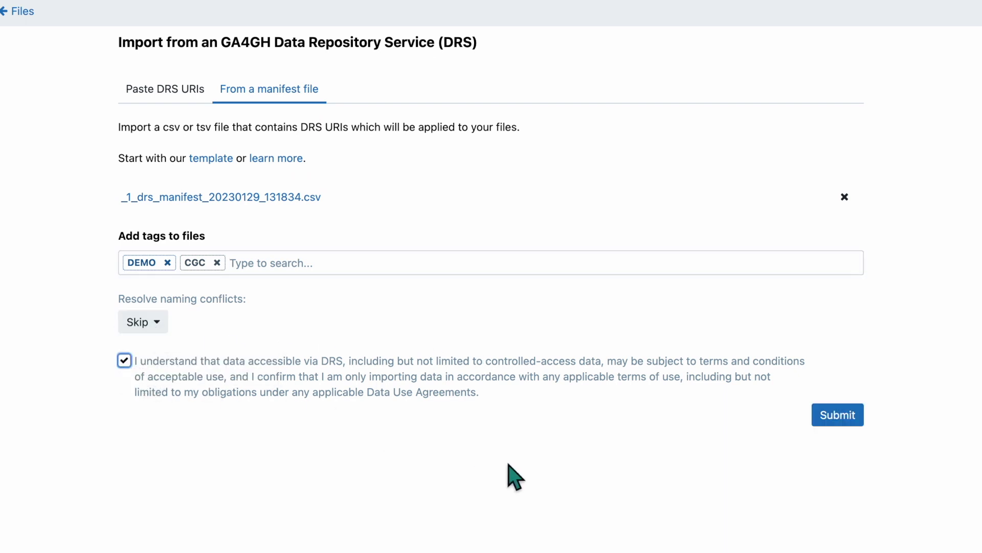
left_click(826, 419)
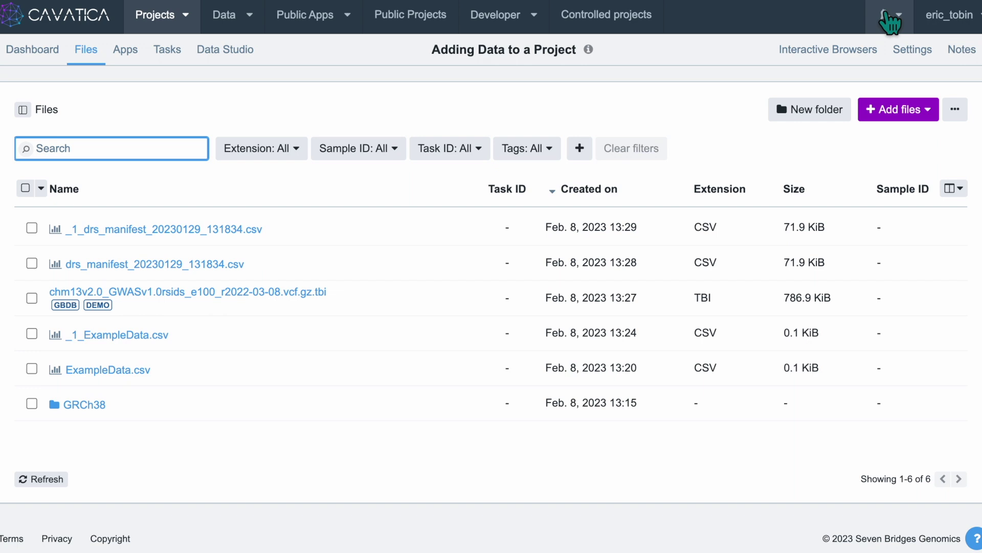
Check the progress of the DRS import in the recent activity and reload the project's file list
left_click(885, 15)
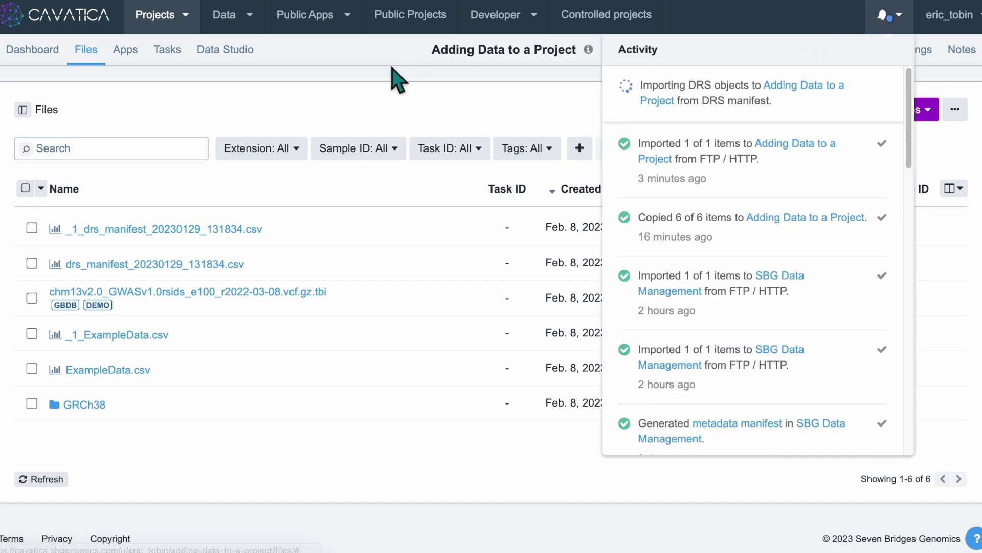
left_click(353, 95)
left_click(93, 62)
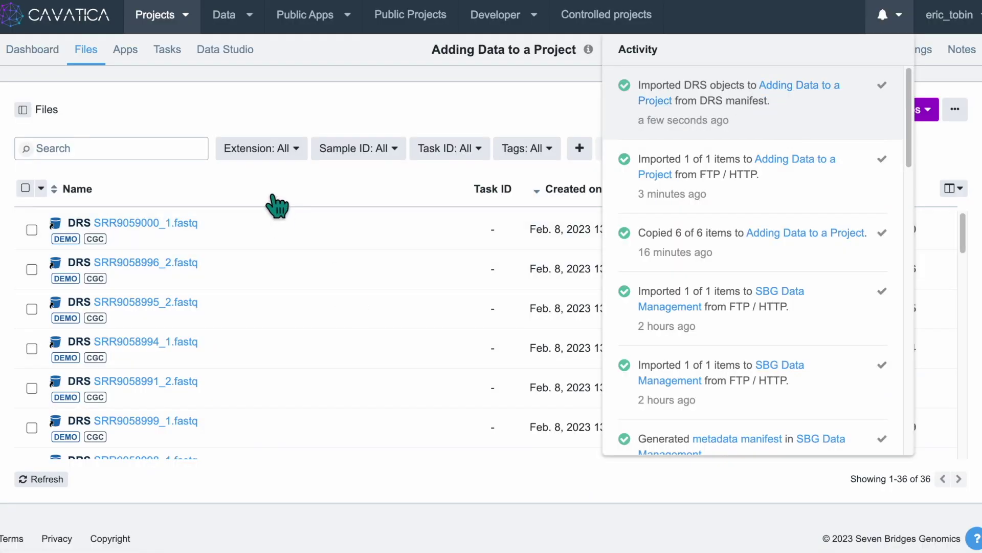
left_click(302, 112)
Generate a CSV metadata manifest for ExampleData.csv and _1_ExampleData.csv, and return to the project's file list
mouse_move(62, 230)
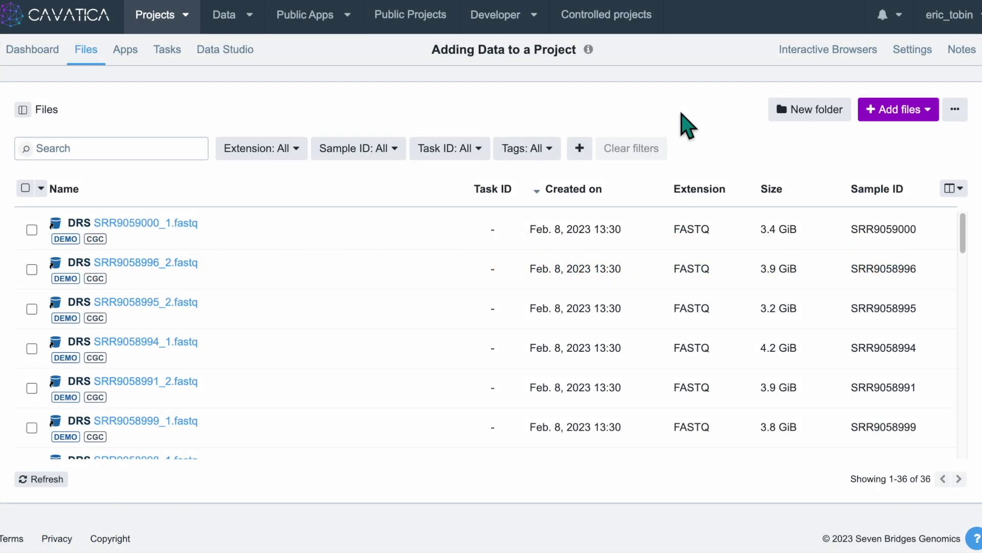
scroll(220, 376, "down", 15)
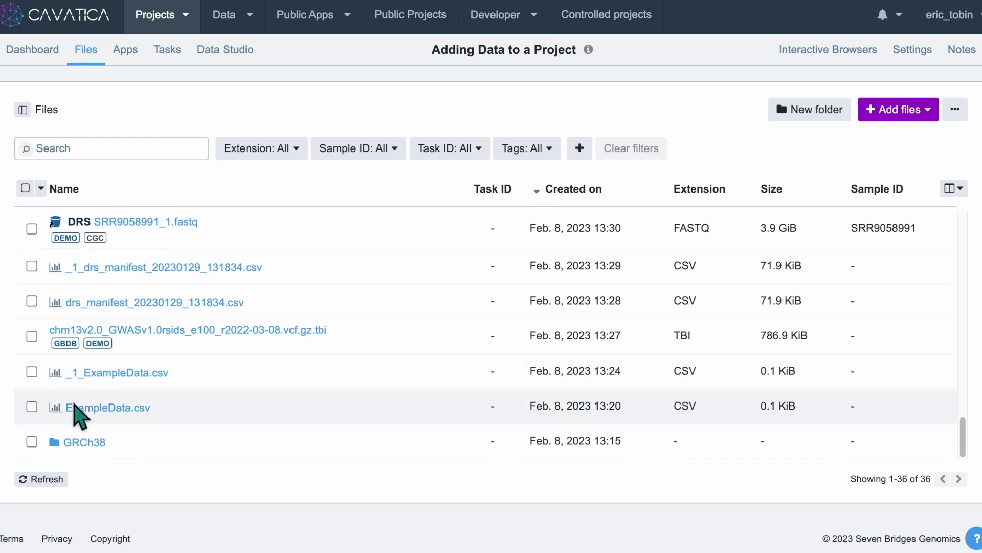
left_click(32, 406)
left_click(33, 373)
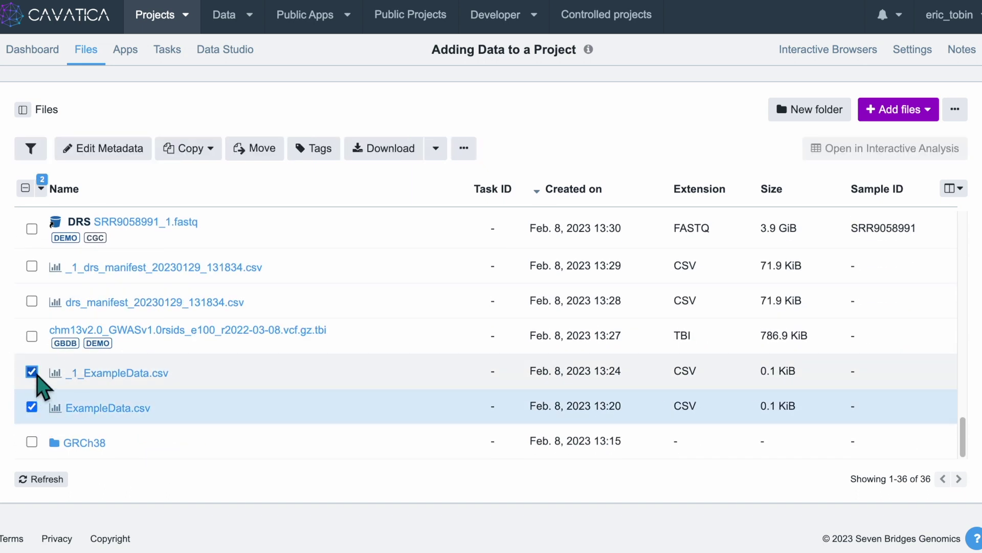
left_click(464, 149)
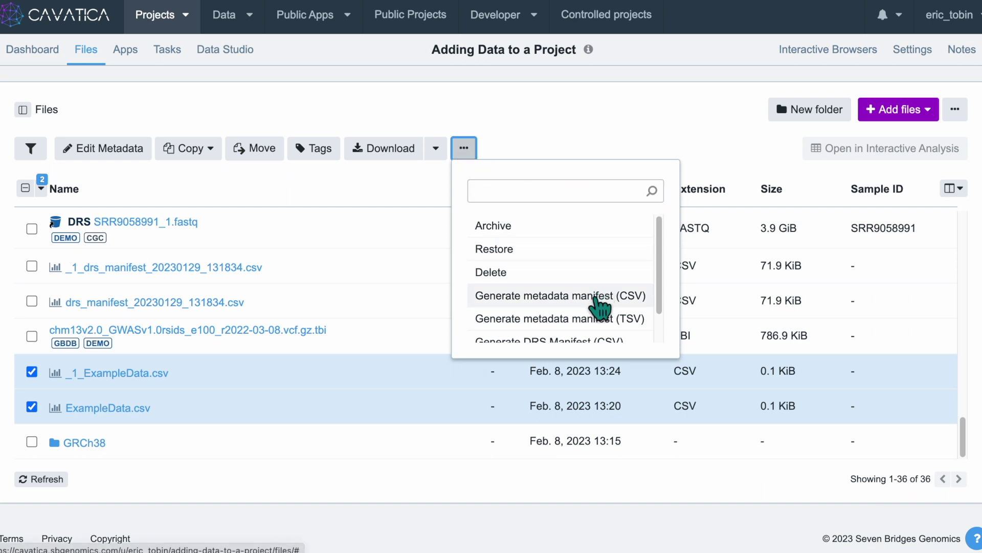
left_click(598, 304)
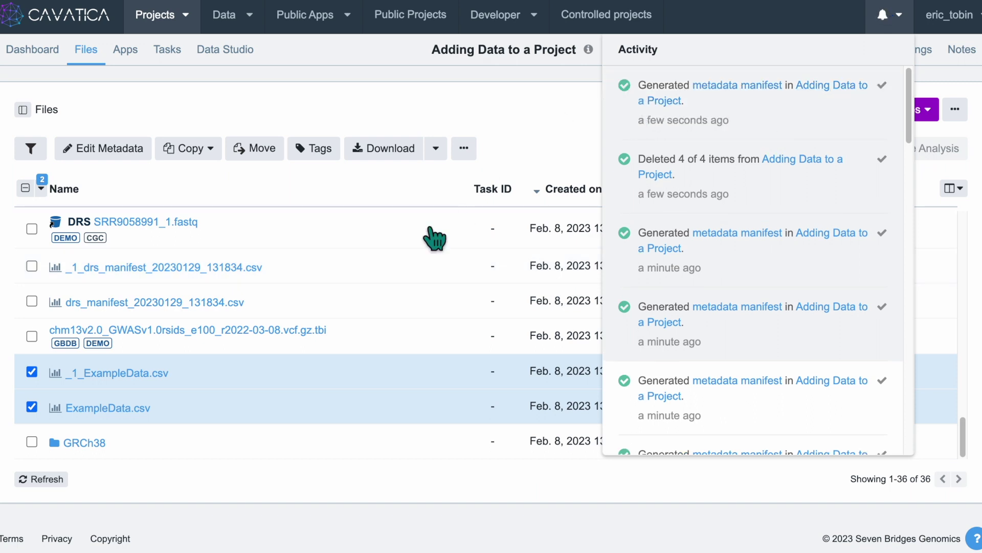
left_click(563, 143)
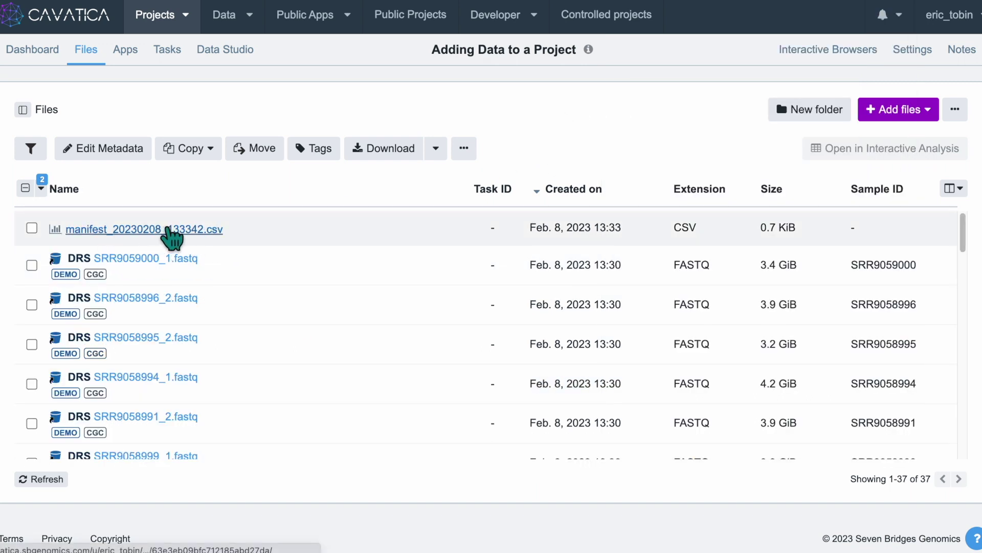